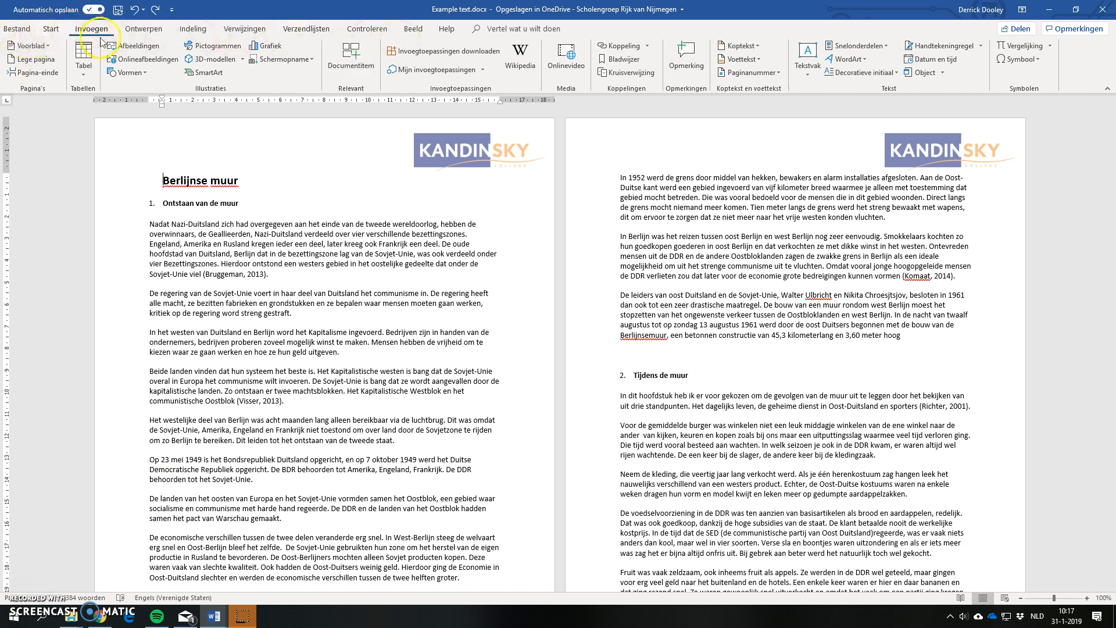
left_click(50, 30)
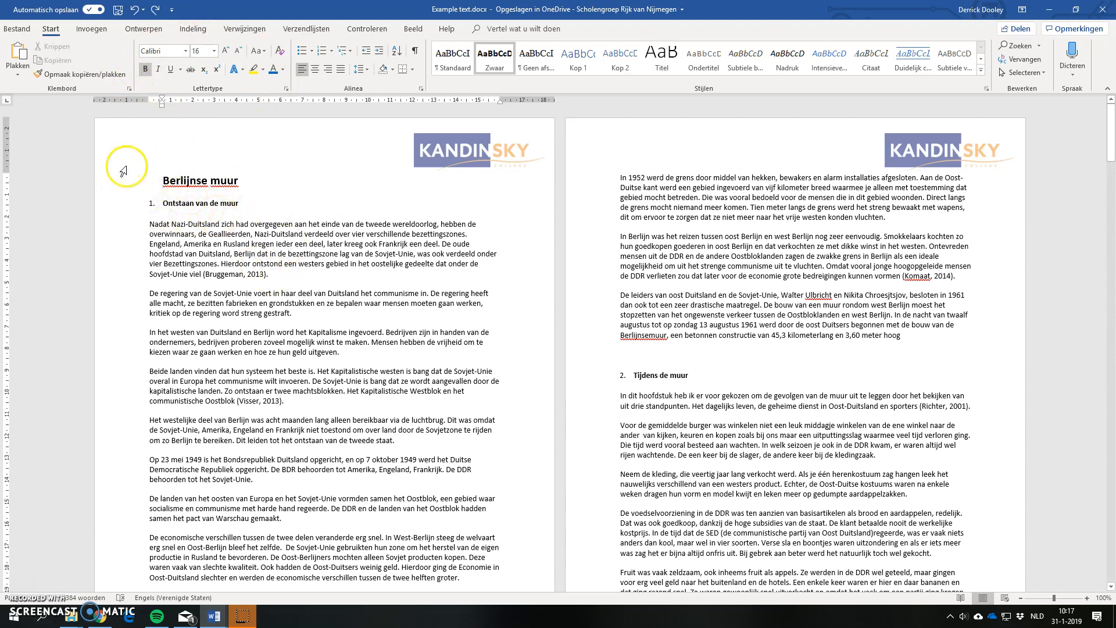
left_click(87, 33)
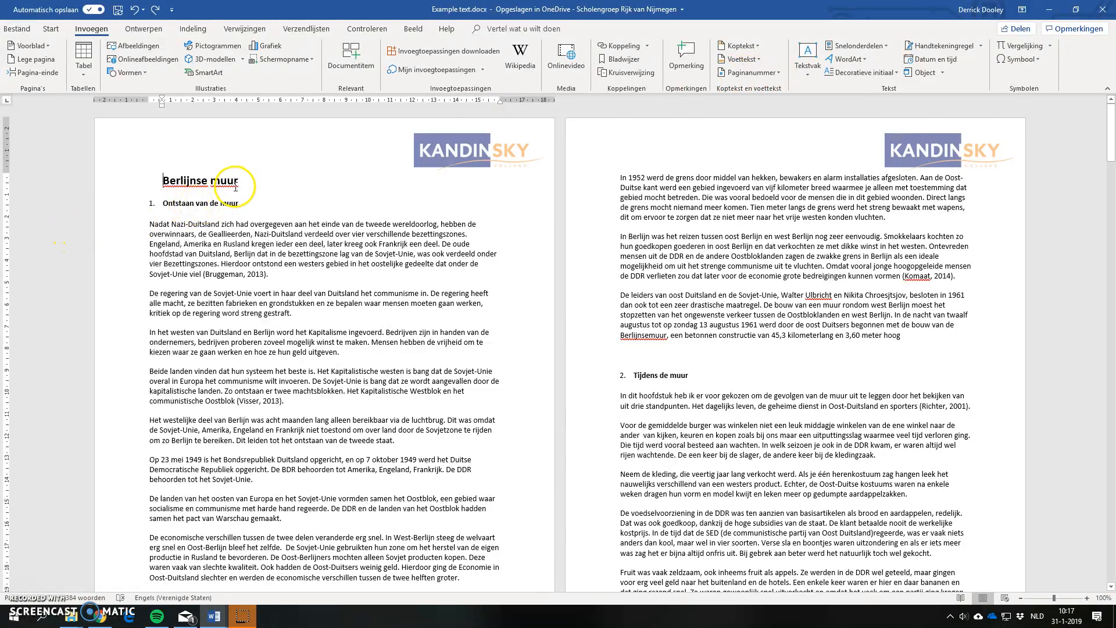
left_click(242, 30)
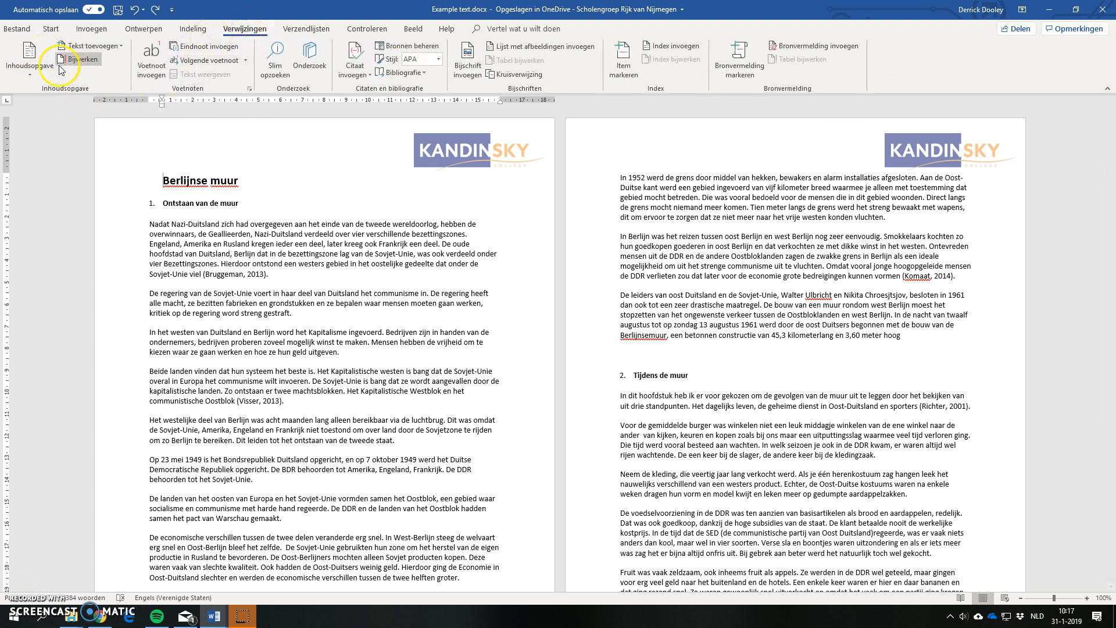
left_click(51, 28)
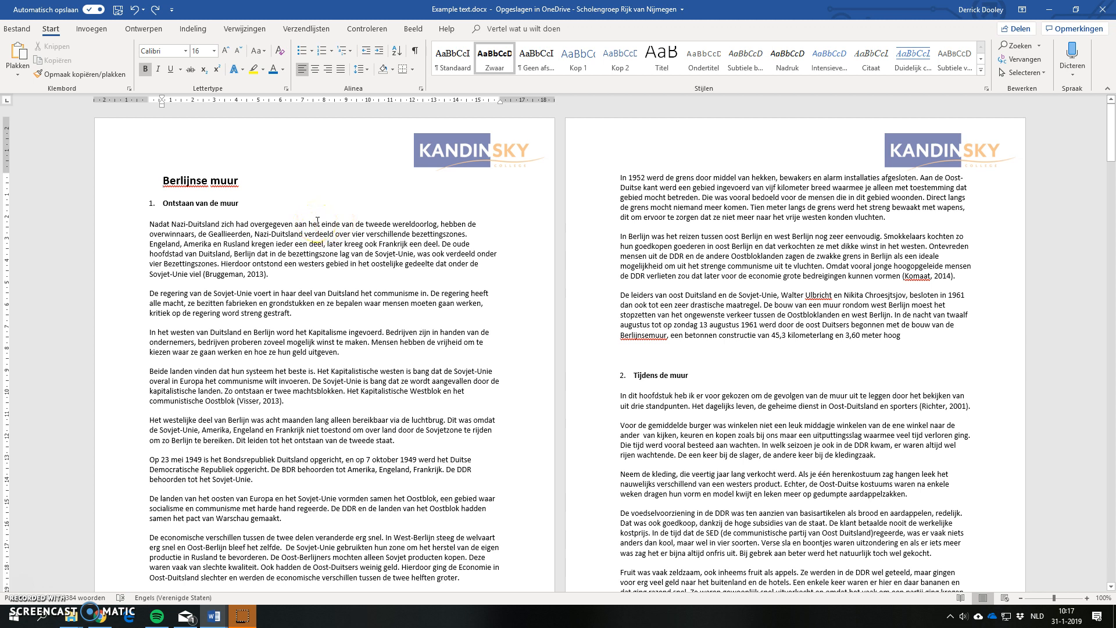
Step: Insert blank lines before the title "Berlijnse muur" until the report's text moves to the second page
left_click(149, 181)
left_click(275, 228)
left_click(163, 180)
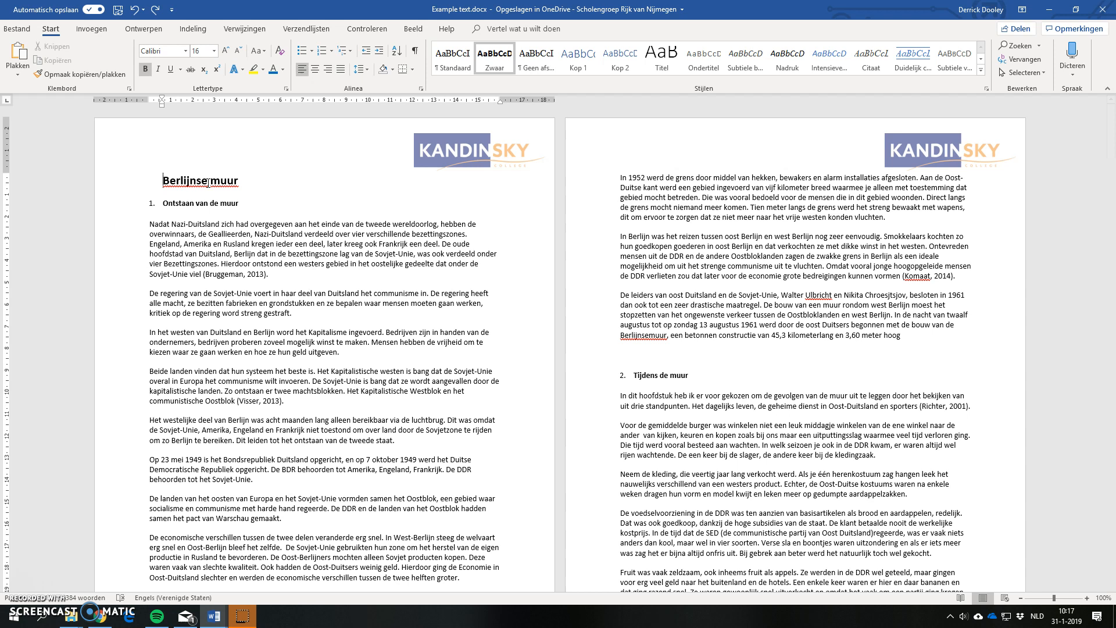
key("Return")
key("Return")
key("Return")
key("Return")
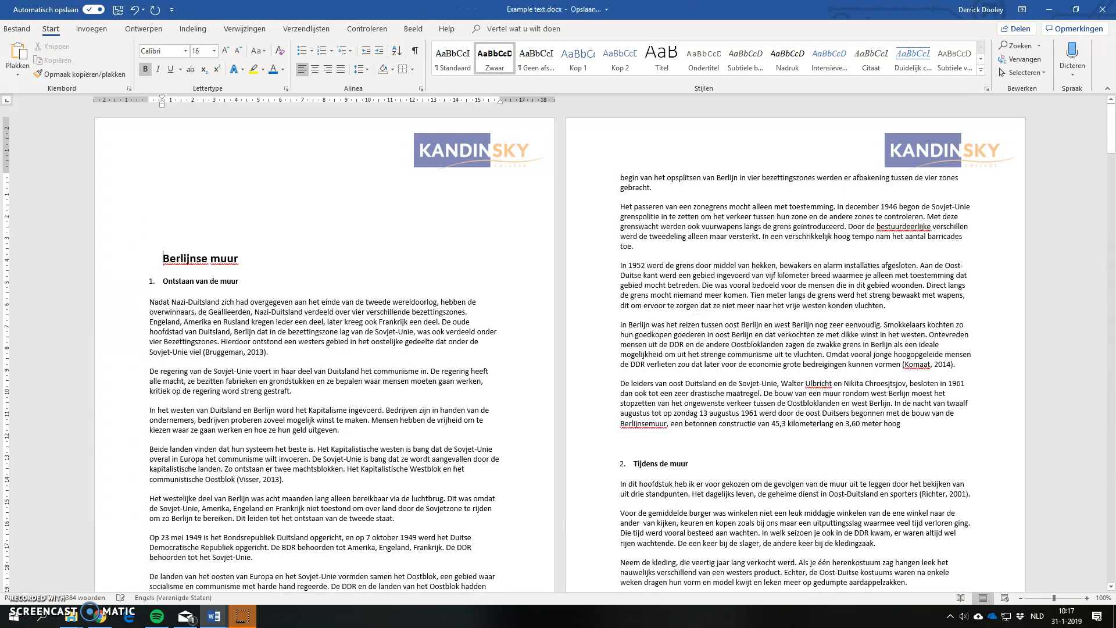
key("Return")
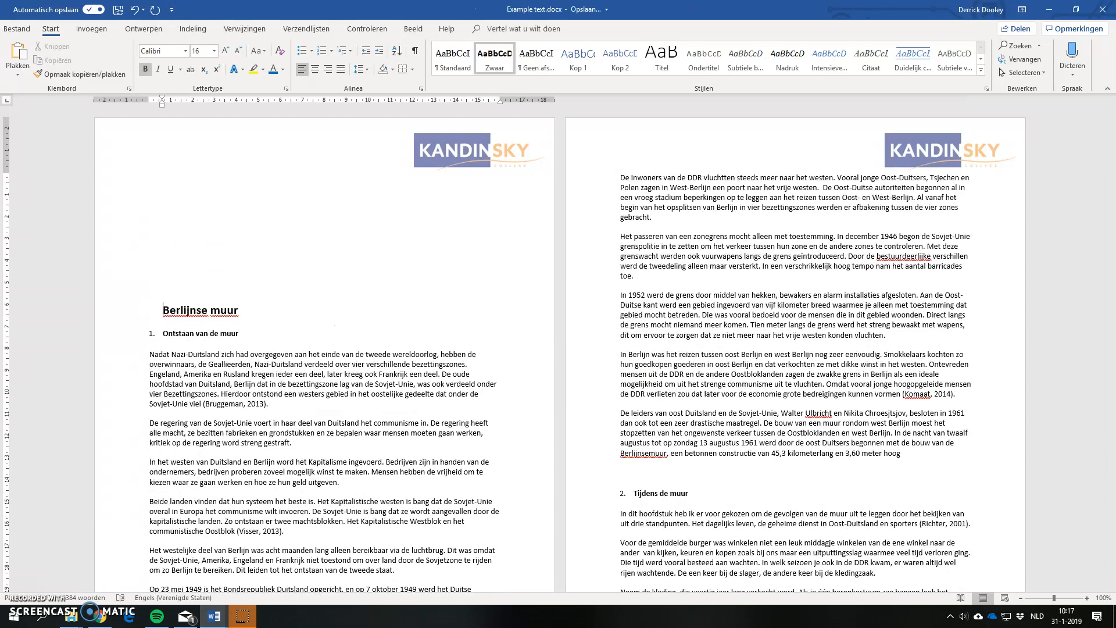
key("Return")
key("Return")
key("Return")
key("Return")
key("Return")
key("Return")
key("Return")
key("Return")
key("Return")
key("Return")
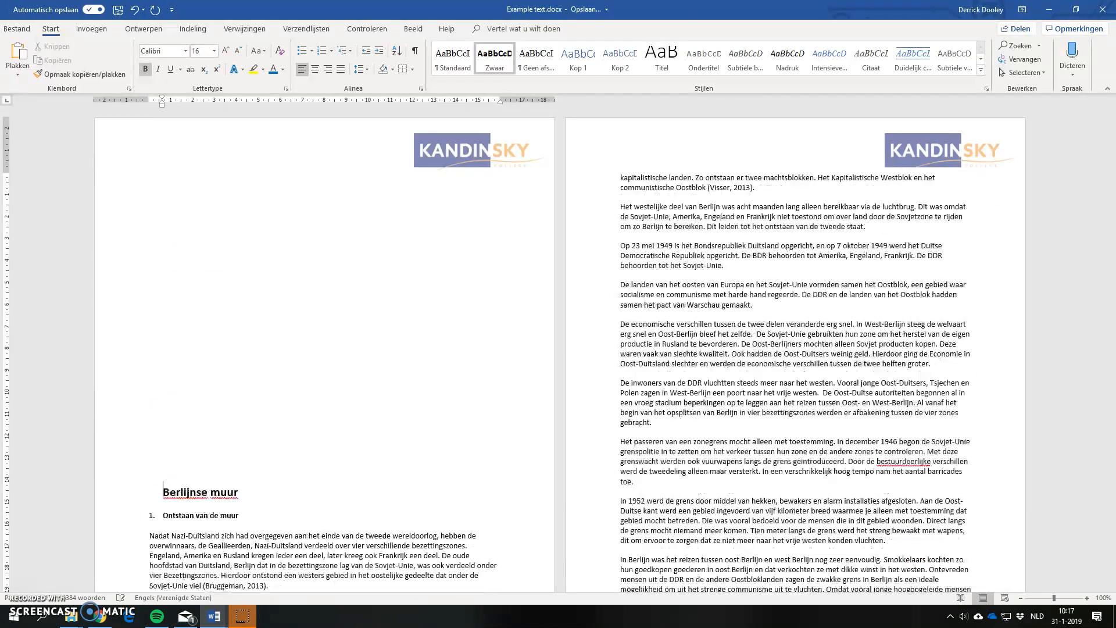
key("Return")
key("Return")
key("Return")
key("Return")
key("Return")
key("Return")
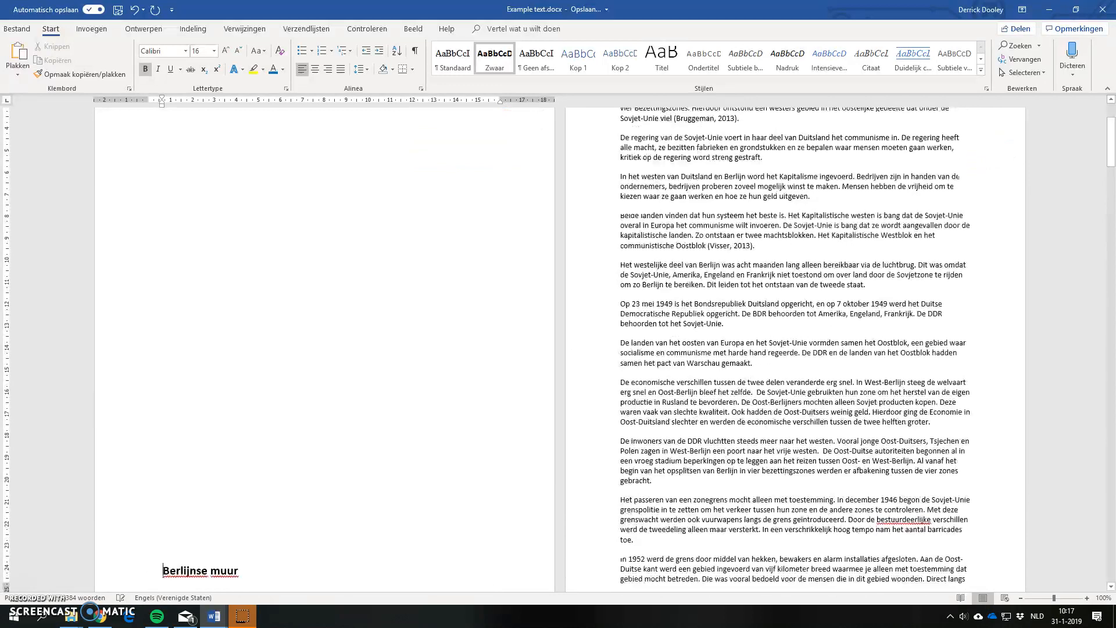
Step: Write "Some random text" at the start of the blank first page and paste three more copies below it
scroll(187, 175, "up", 3)
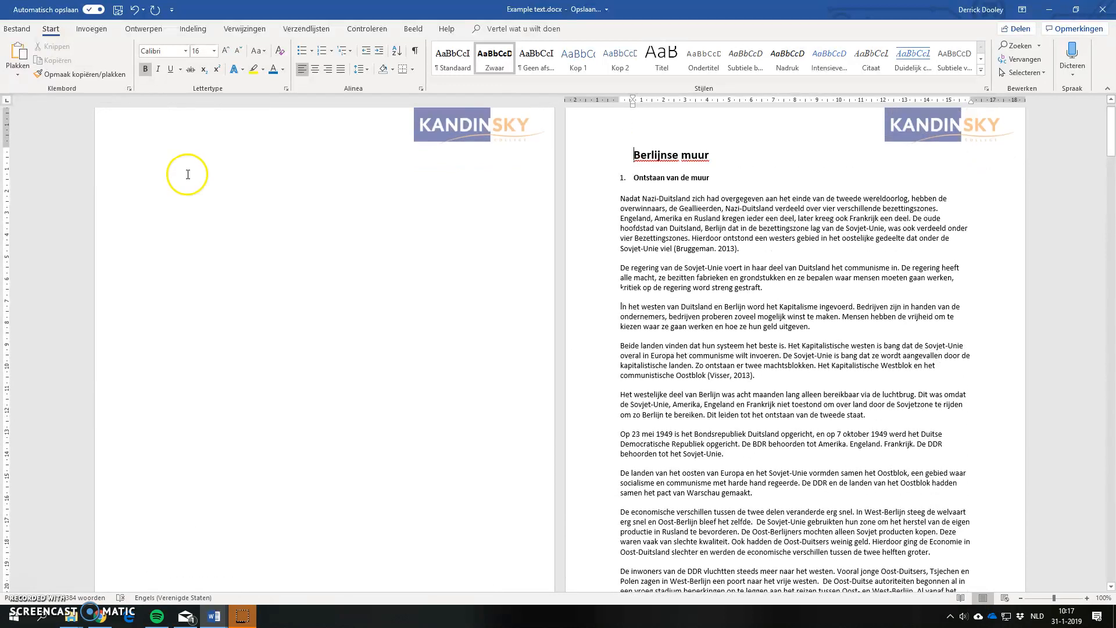
left_click(173, 182)
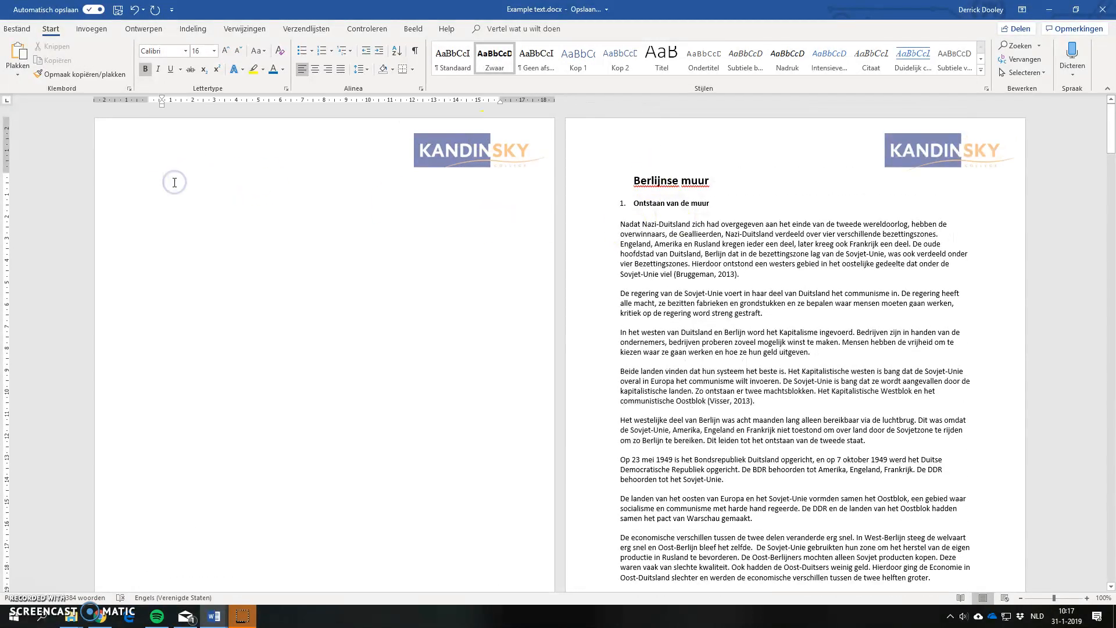
type("Some")
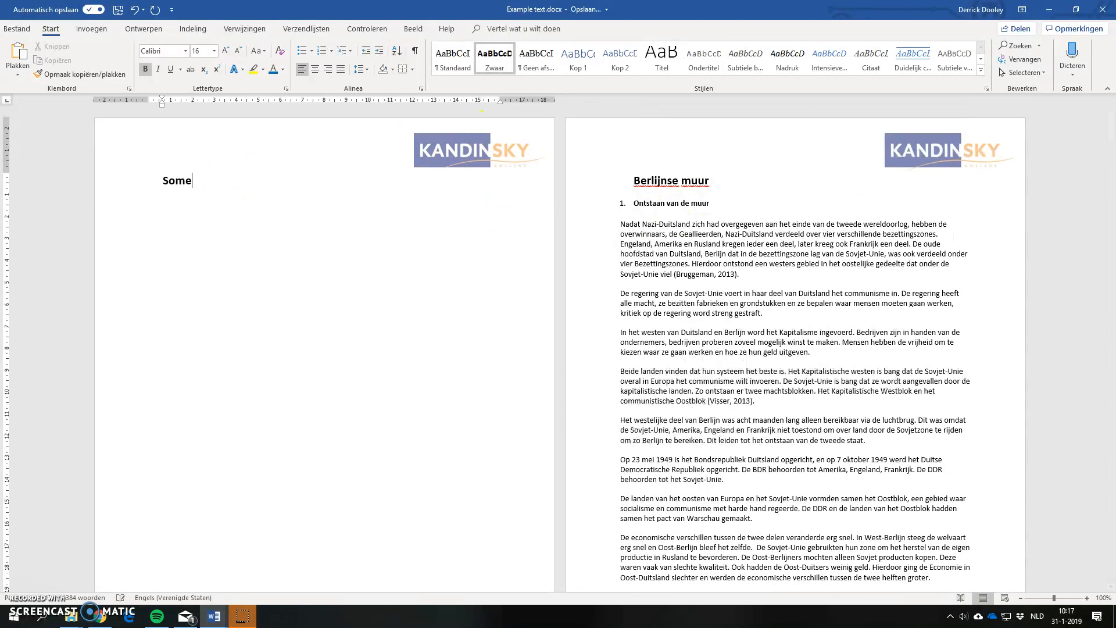
type(" random text")
key("ctrl+shift+Left")
key("ctrl+shift+Left")
key("ctrl+shift+Left")
key("ctrl+c")
key("Right")
key("ctrl+v")
key("ctrl+v")
key("ctrl+v")
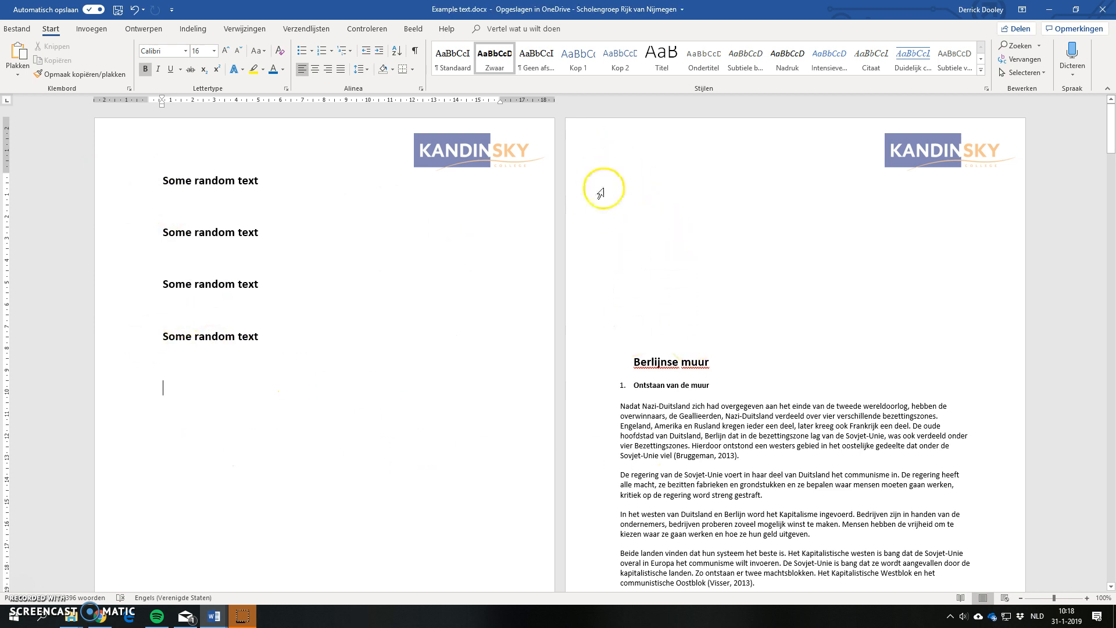
Step: Delete the four sample lines and all the blank lines above the title "Berlijnse muur"
left_click_drag(296, 352, 112, 181)
key("Delete")
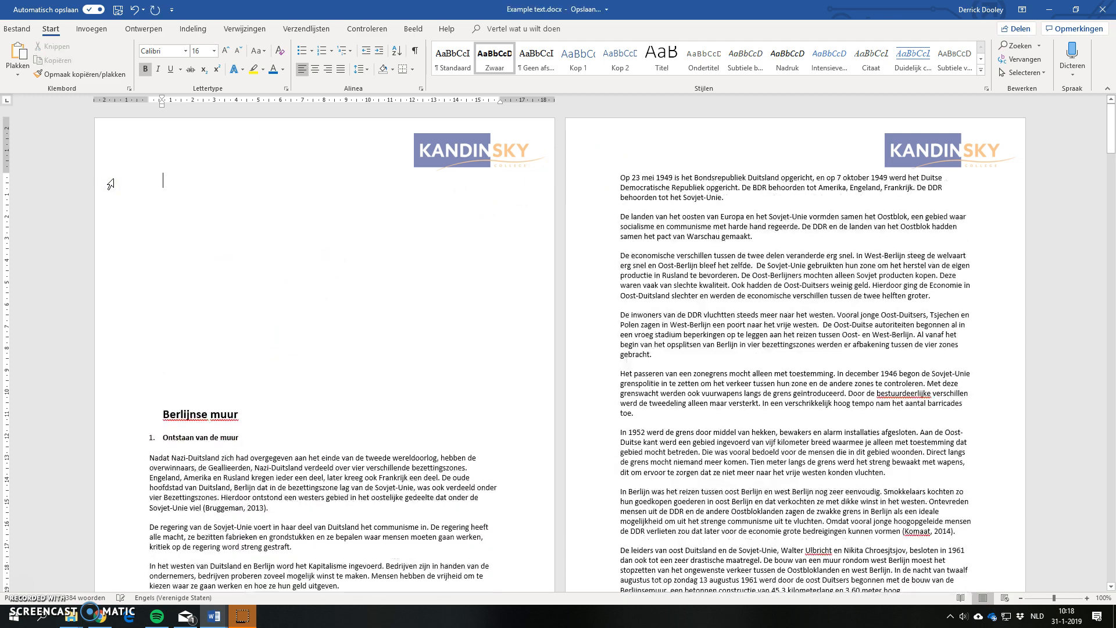
key("Delete")
key("Delete")
key("Delete")
key("Delete")
key("Delete")
key("Delete")
key("Delete")
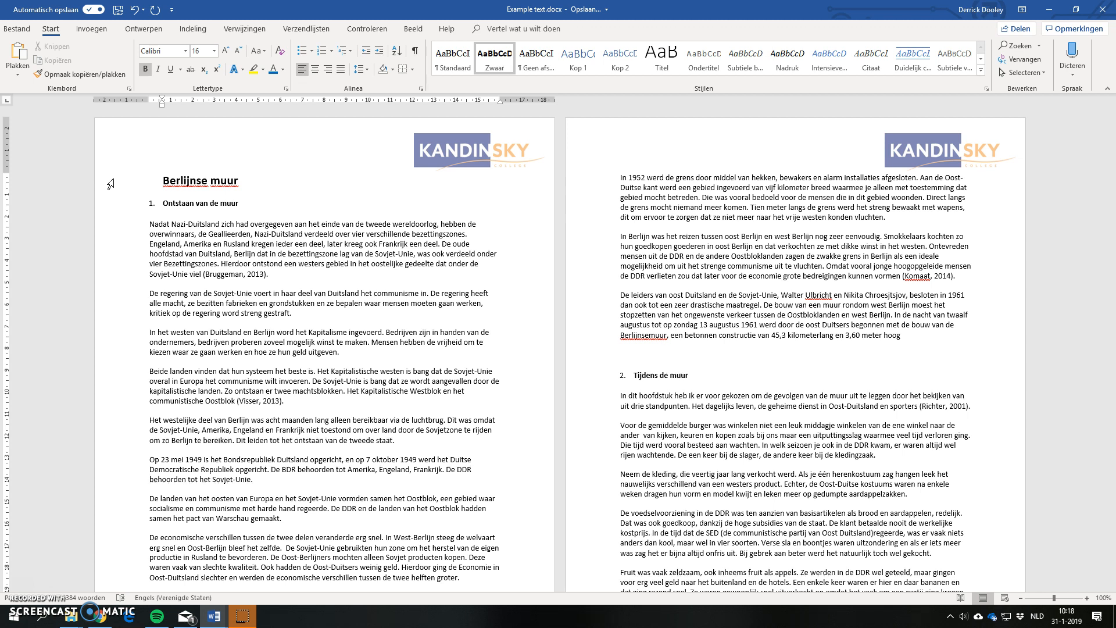
Step: Insert a page break before the title, then paste "Some random text" four times on the new page and add the line "Arhgoargorognpgihpg"
key("ctrl+Return")
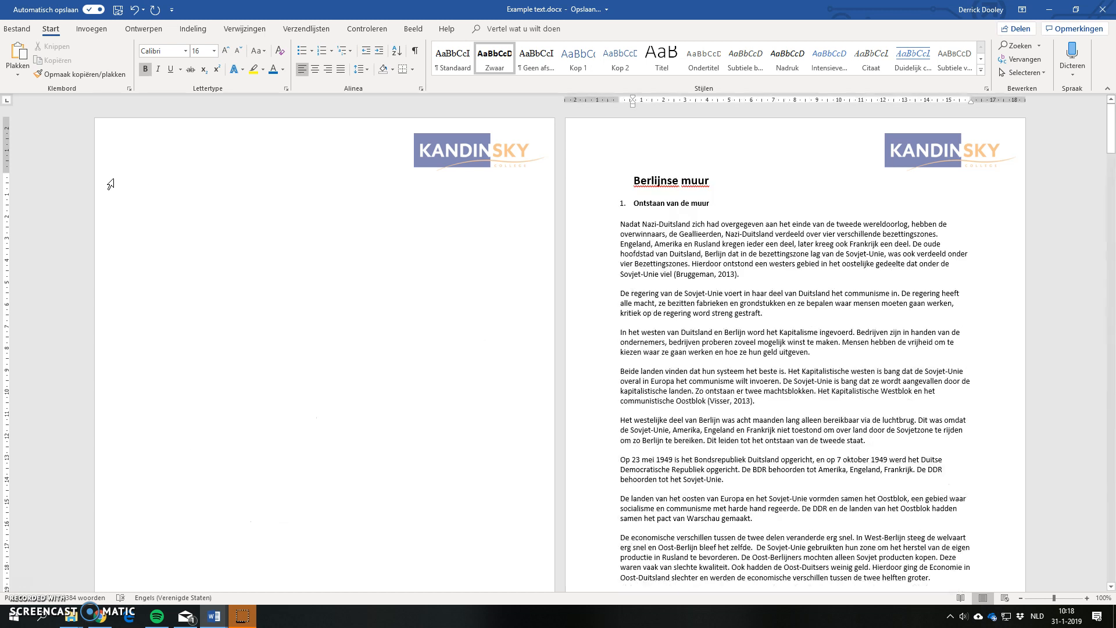
left_click(208, 190)
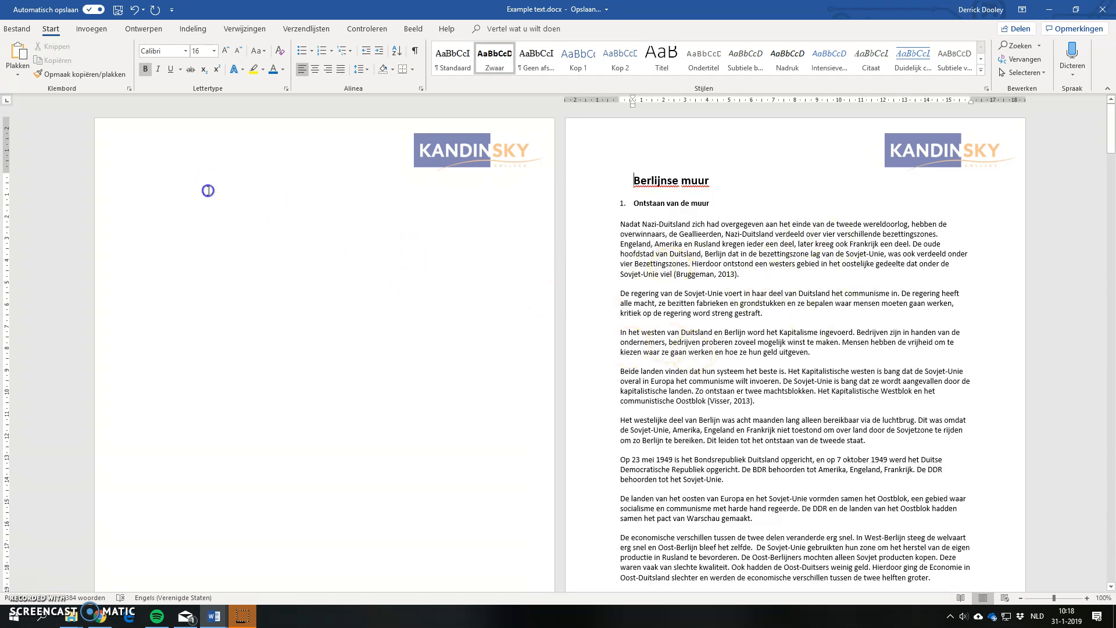
left_click(161, 183)
key("ctrl+v")
left_click(161, 183)
key("ctrl+v")
left_click(161, 182)
key("ctrl+v")
left_click(161, 182)
key("ctrl+v")
type("arhgoargorognpgihpg")
key("Return")
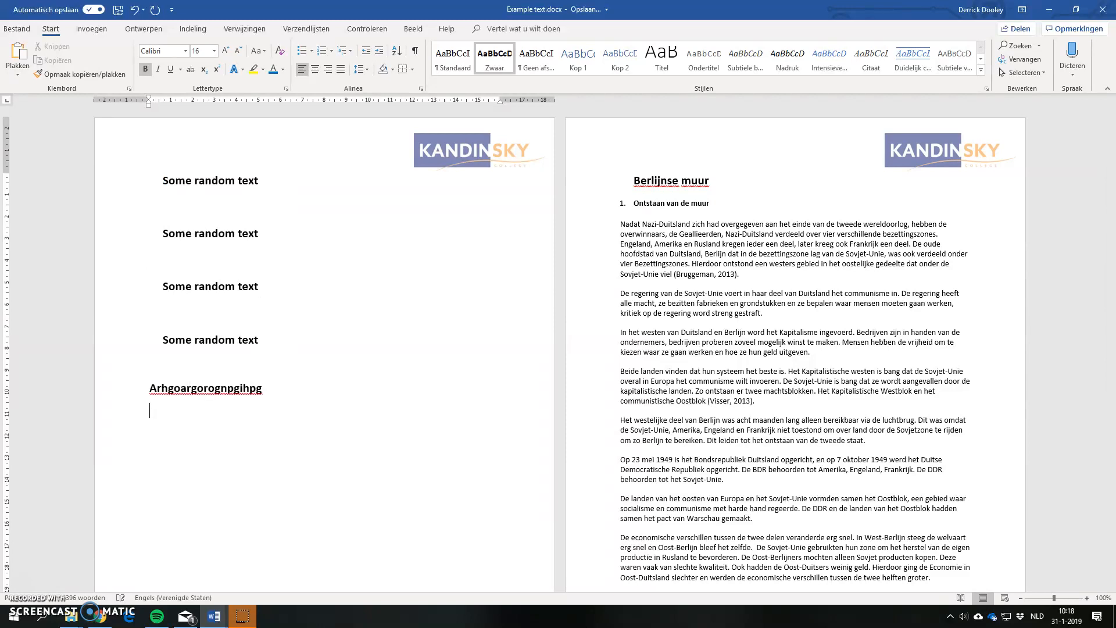
Step: Delete all the sample text on the first page together with its page break
left_click_drag(232, 419, 88, 178)
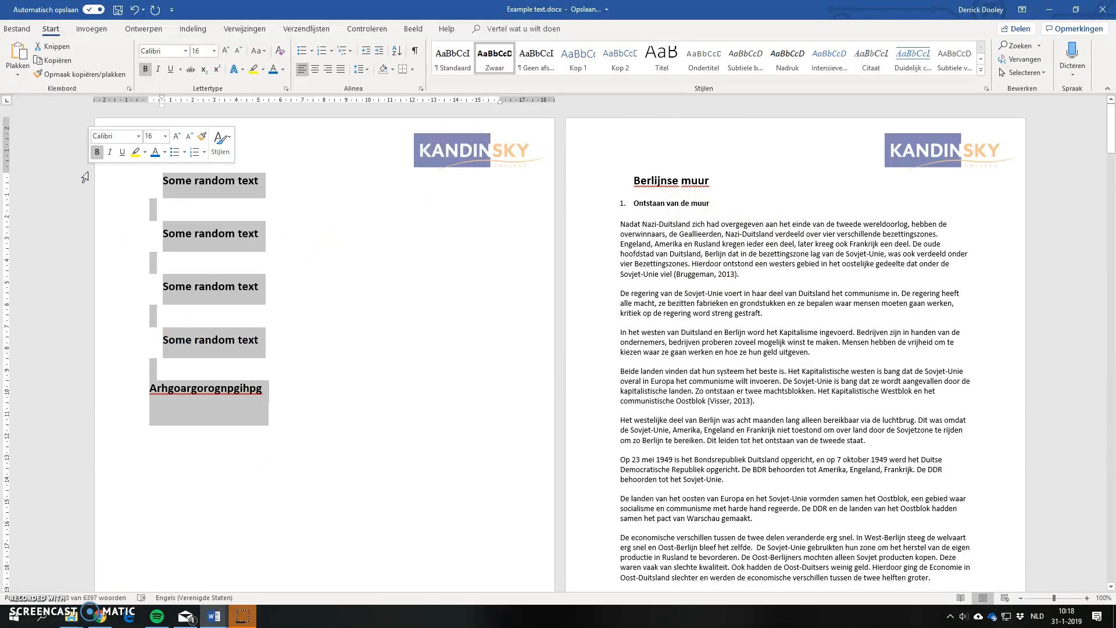
key("Delete")
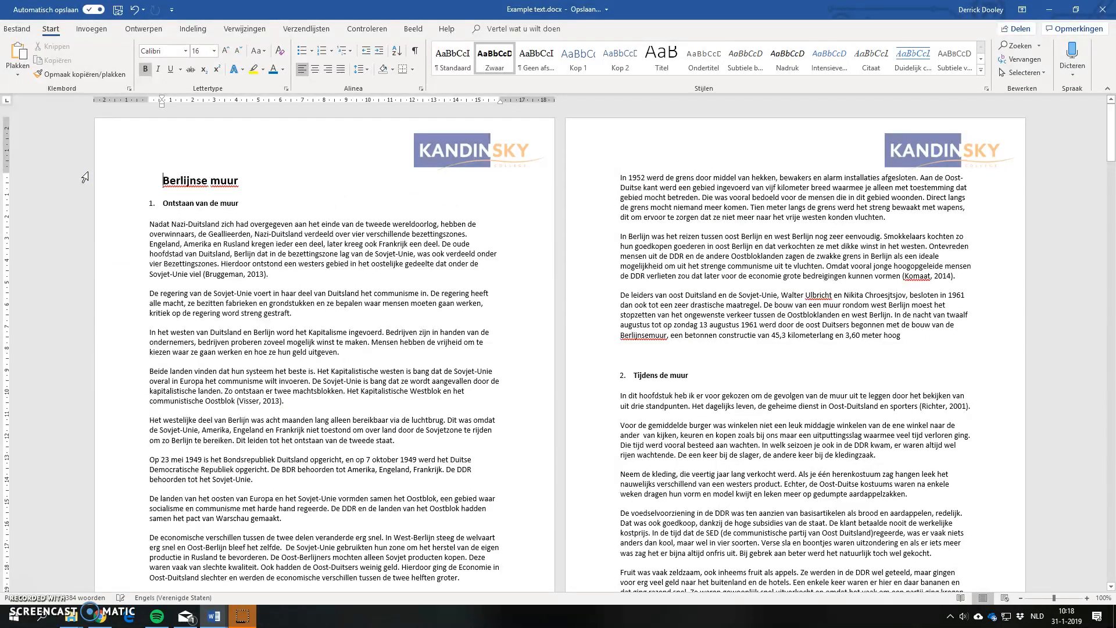
Step: Insert a page break before the title "Berlijnse muur" and place the text cursor on the empty first page
key("ctrl+Return")
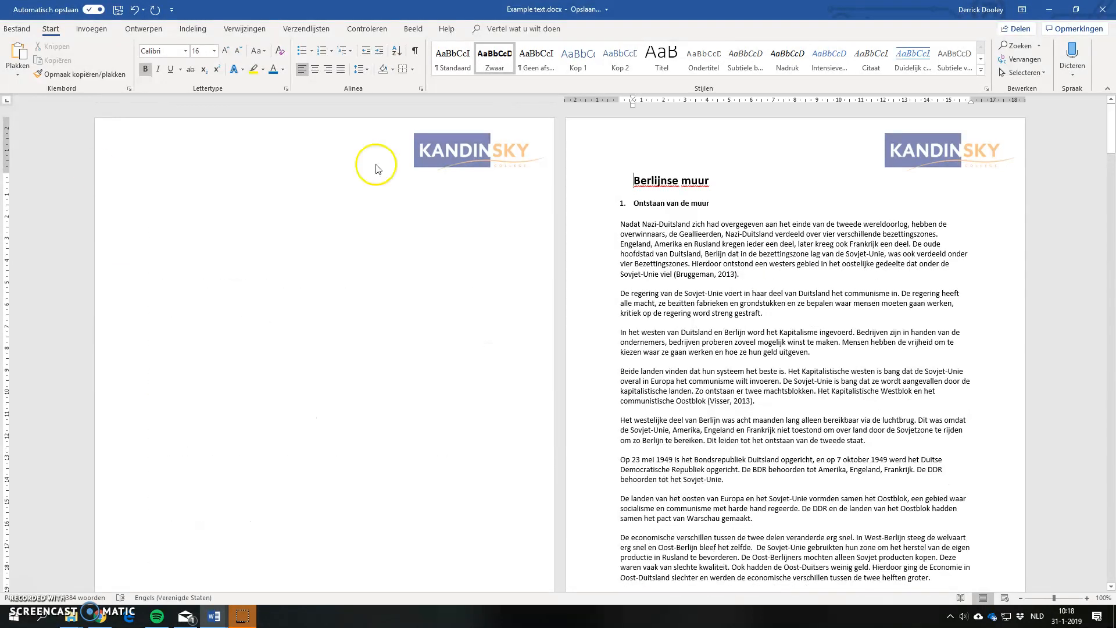
left_click(189, 193)
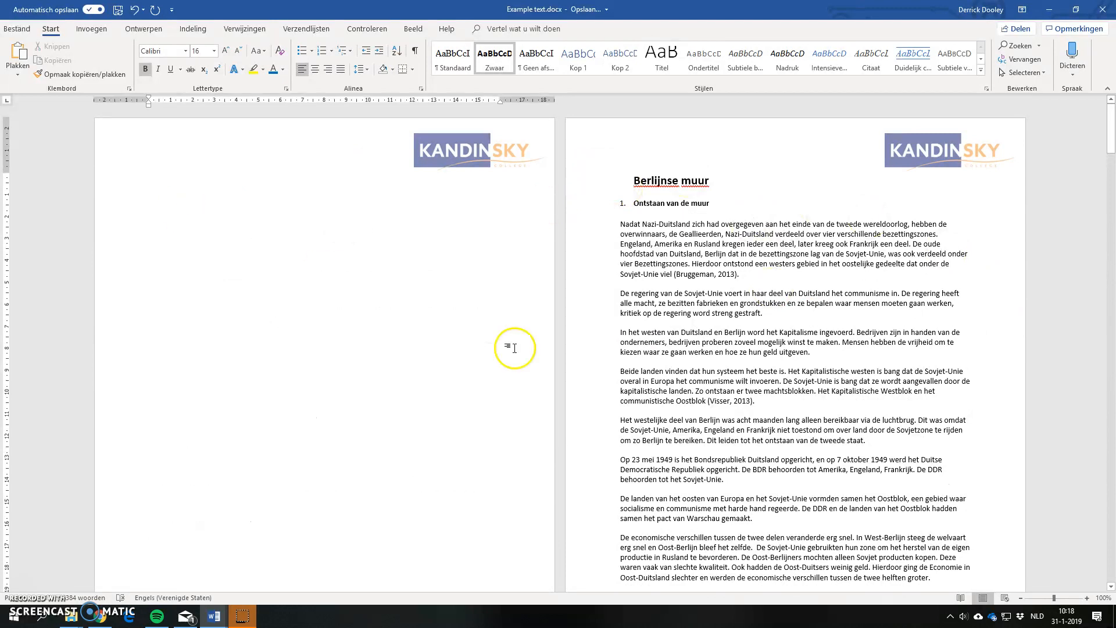
scroll(516, 348, "down", 1)
scroll(516, 347, "down", 5)
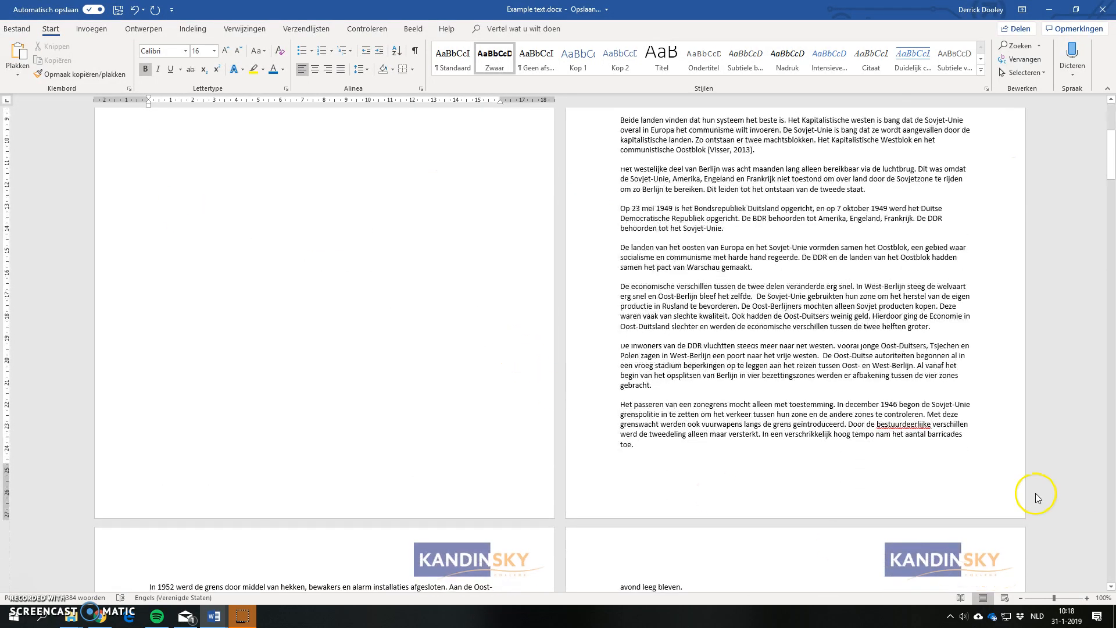
scroll(326, 303, "up", 6)
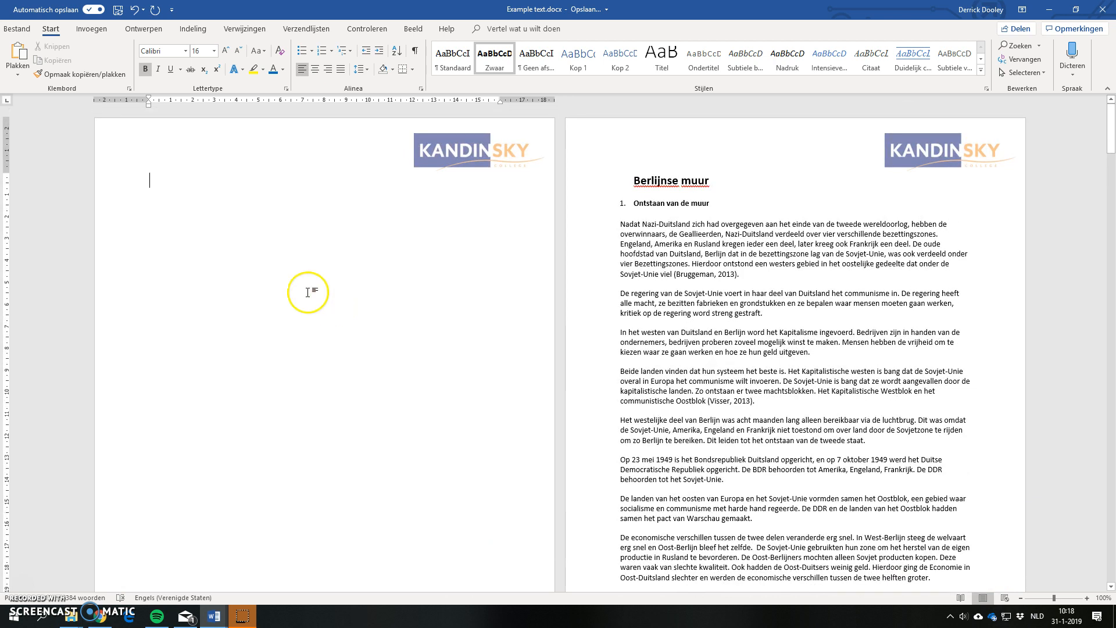
Step: Add page numbers at the bottom of the pages in the "Alleen nummer 3" style and return to the body text
left_click(89, 30)
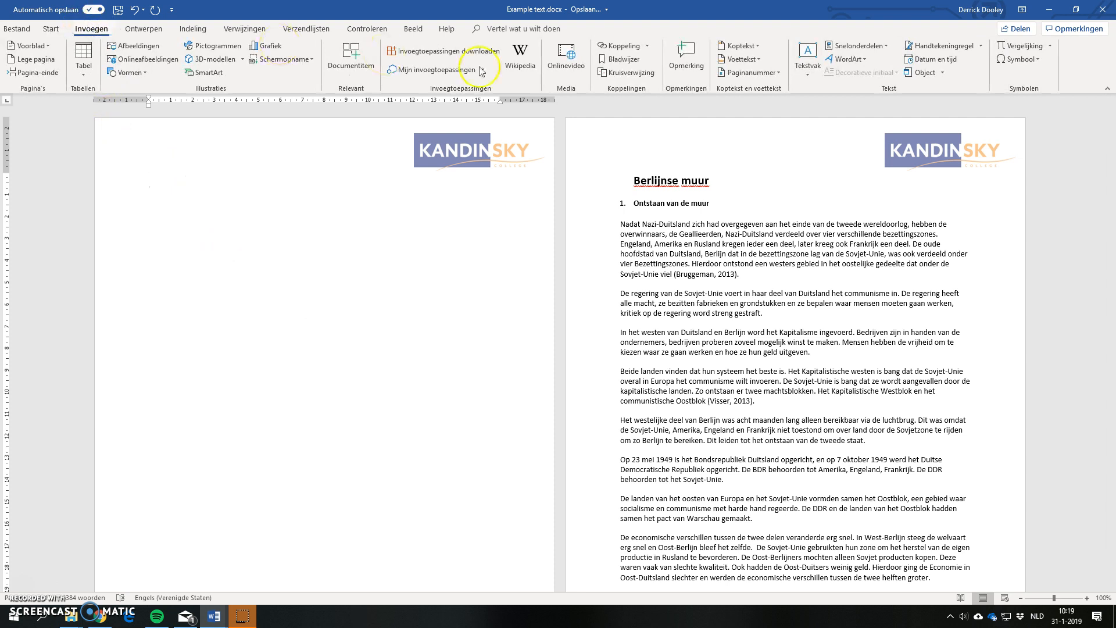
left_click(775, 80)
left_click(770, 77)
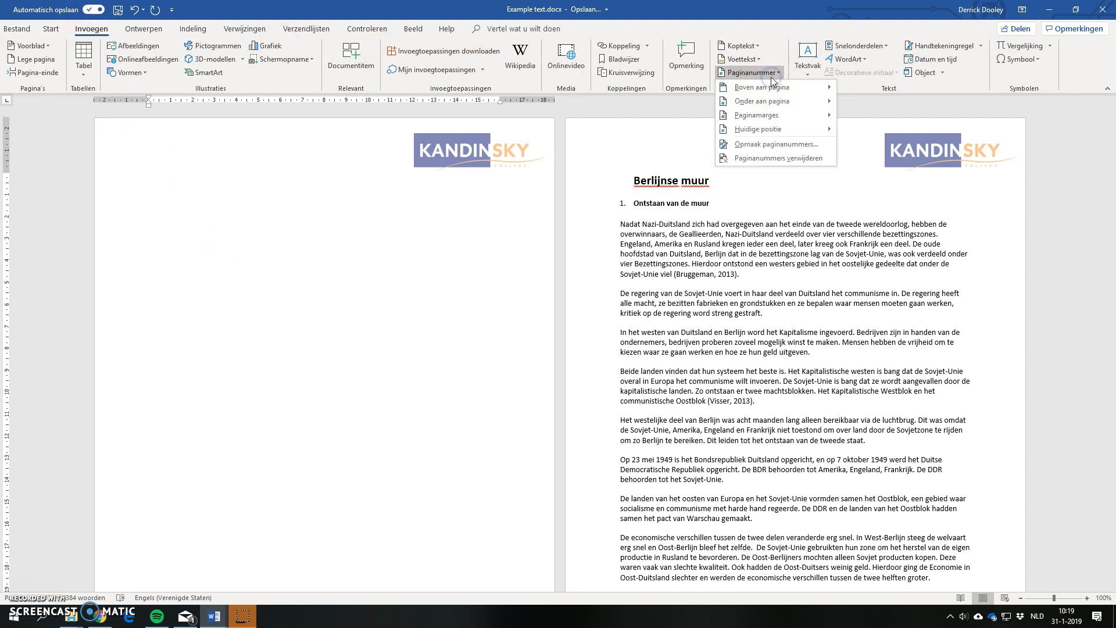
mouse_move(768, 106)
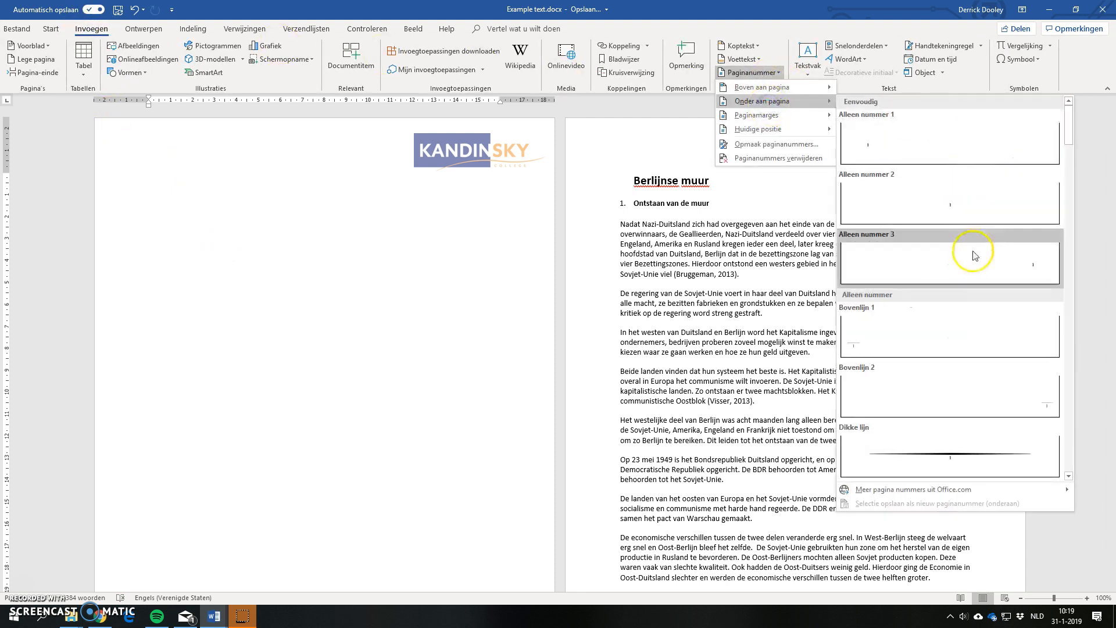
left_click(973, 251)
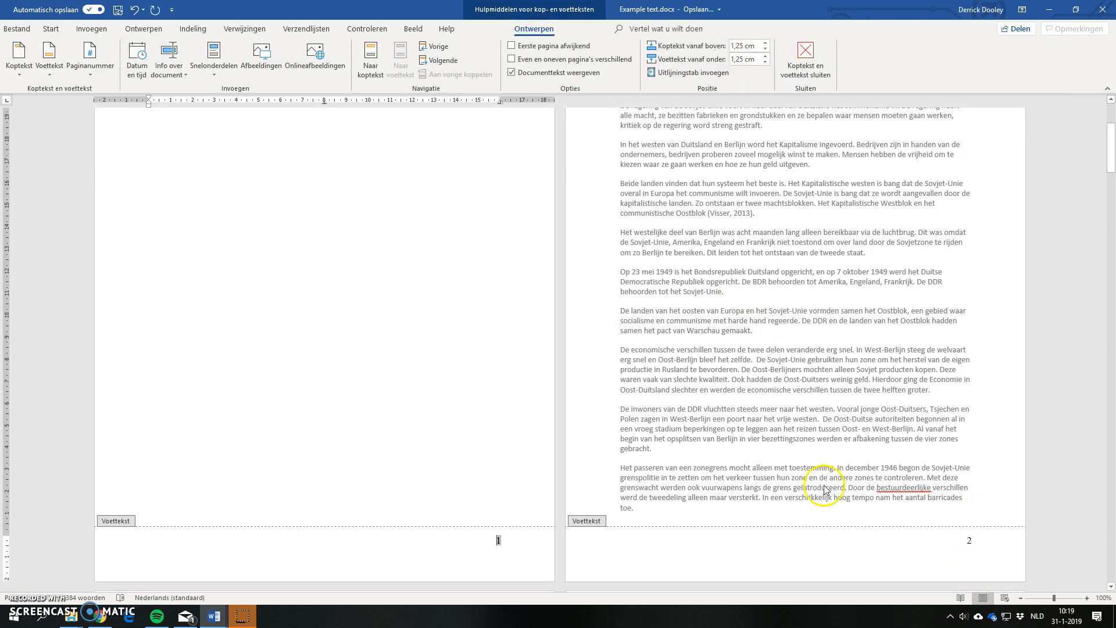
double_click(351, 375)
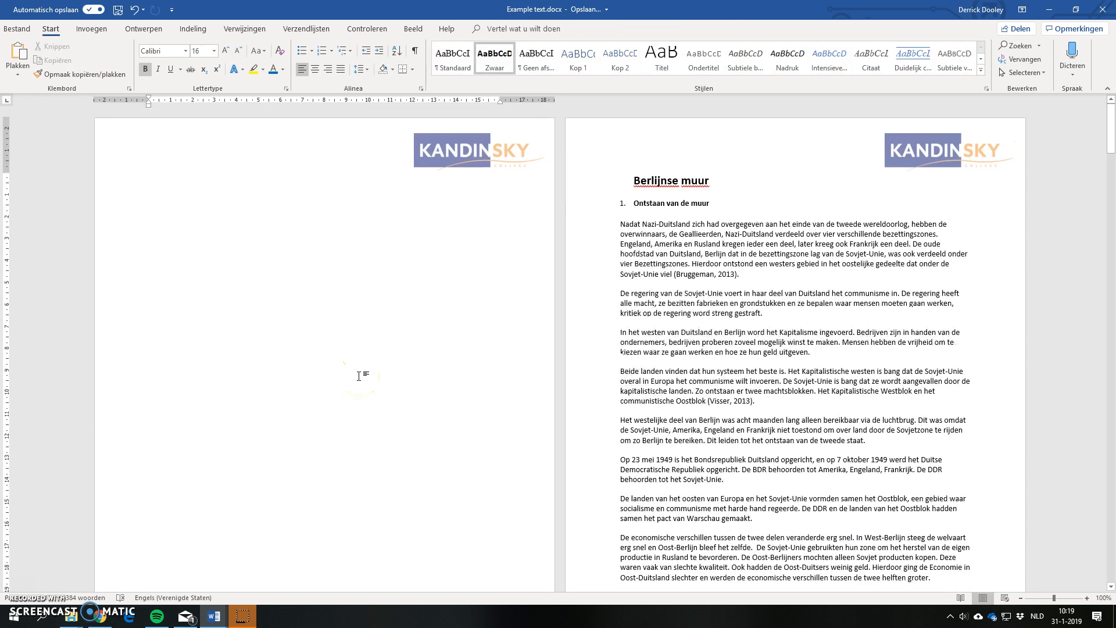
Step: Insert the table of contents "Automatische inhoudsopgave 1" on the empty first page and dismiss the message about heading styles
scroll(362, 376, "down", 8)
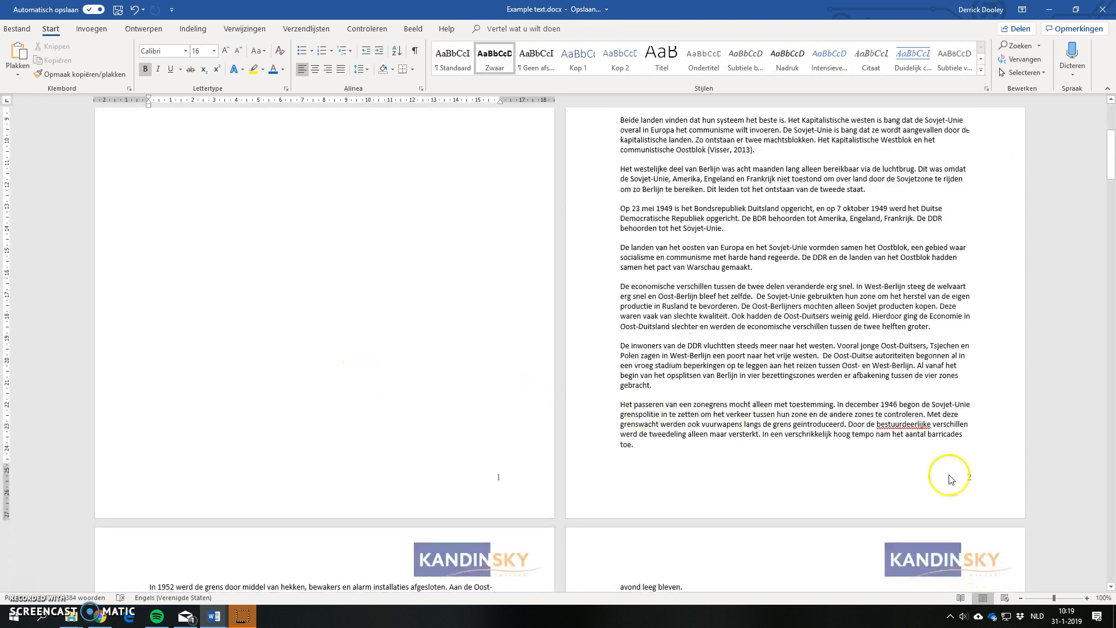
scroll(976, 477, "up", 8)
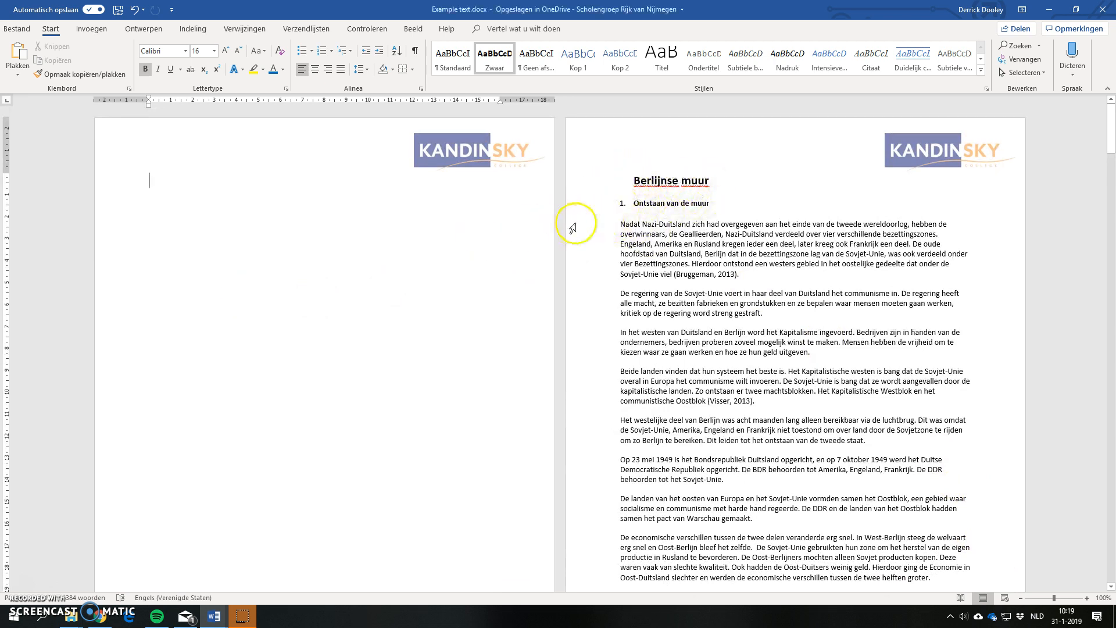
scroll(823, 427, "down", 5)
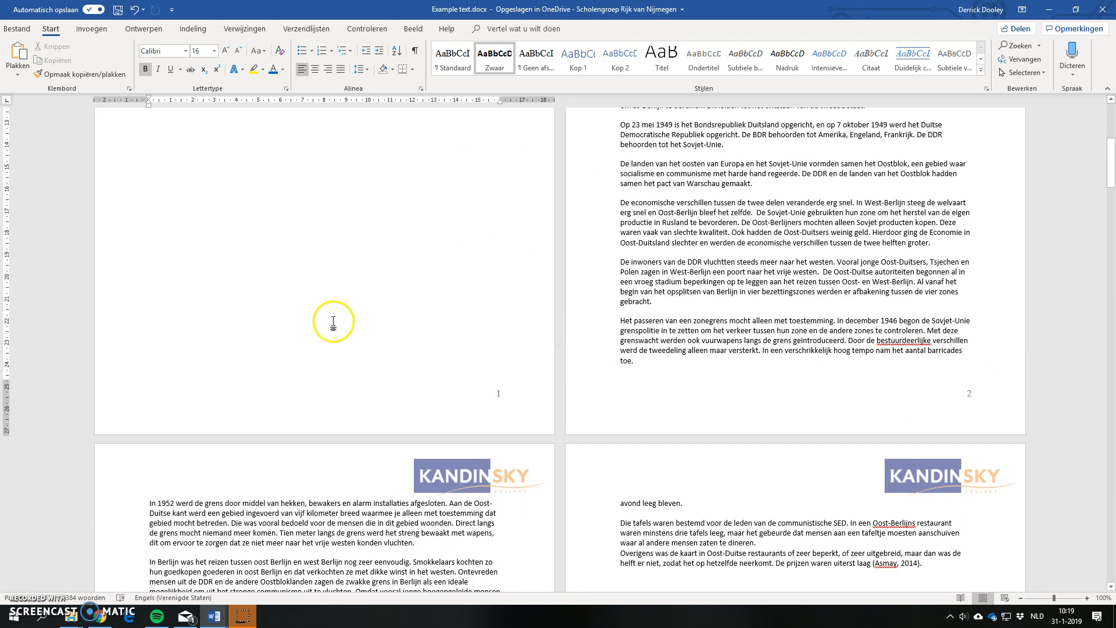
scroll(337, 323, "up", 5)
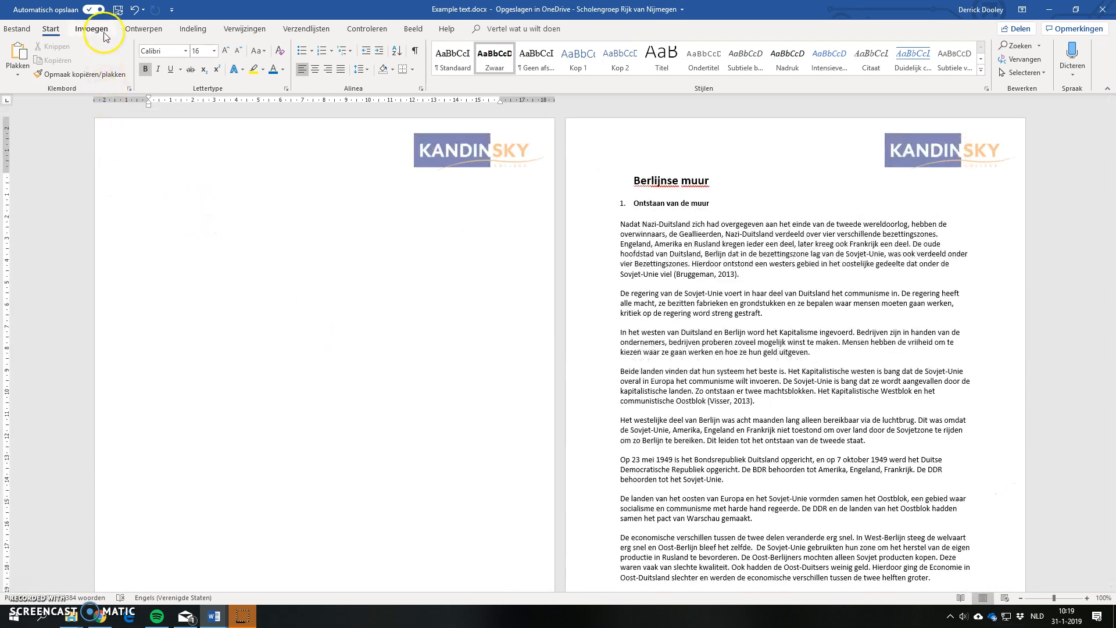
left_click(253, 31)
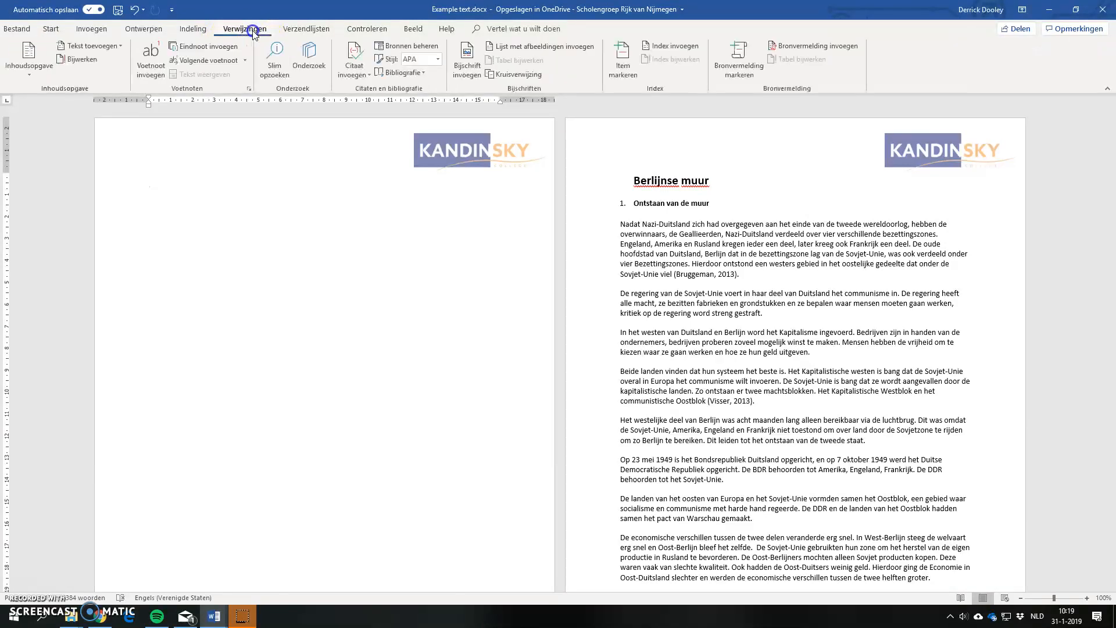
left_click(28, 58)
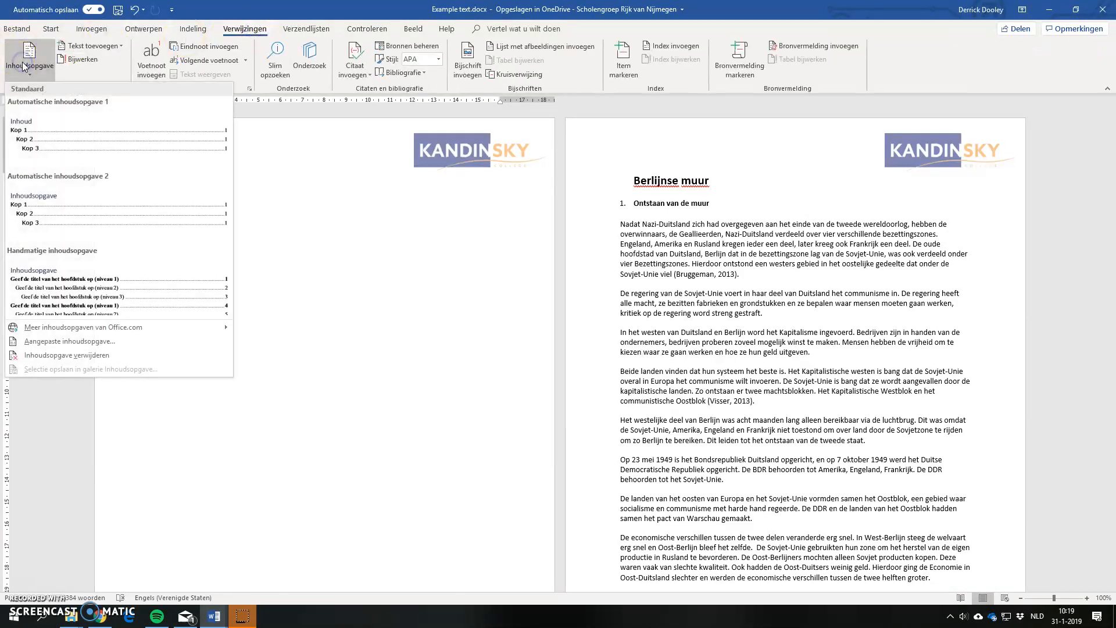
left_click(81, 151)
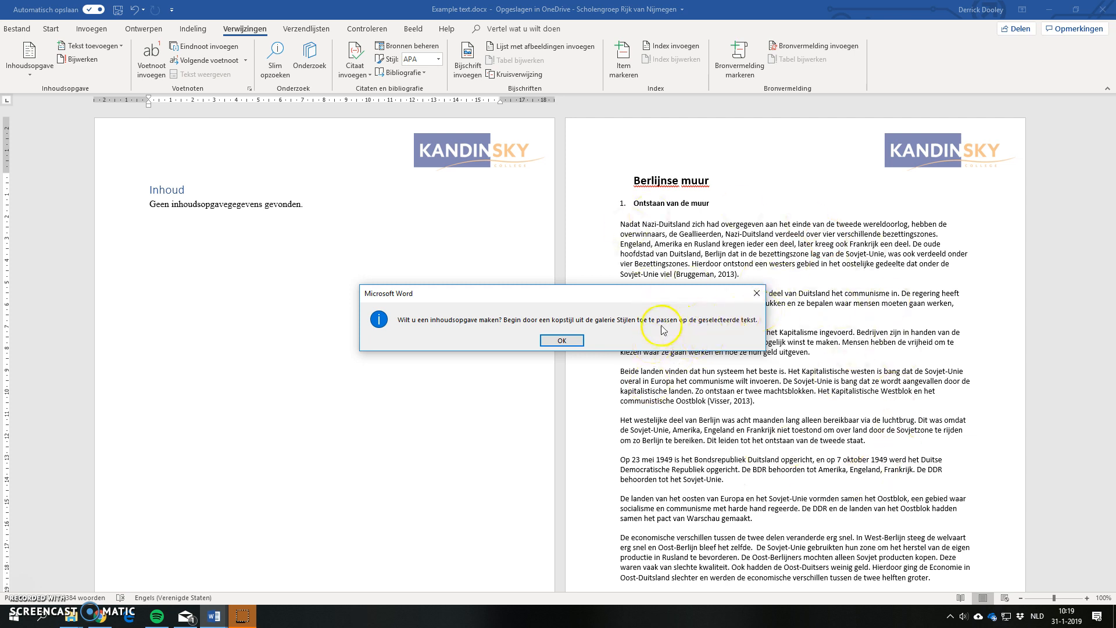
left_click(561, 343)
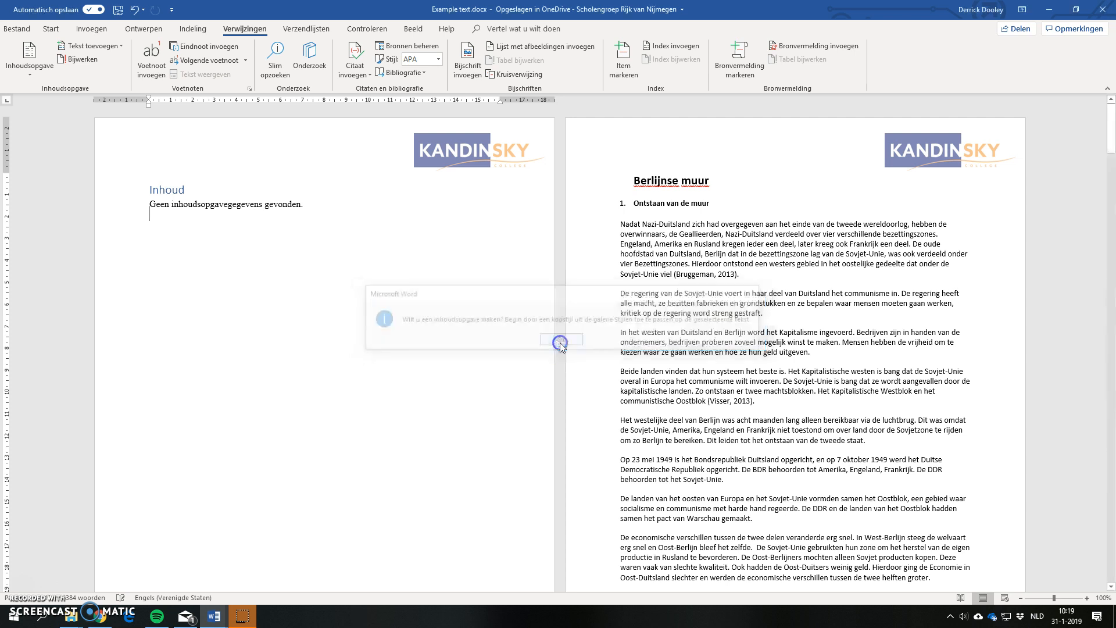
left_click(145, 215)
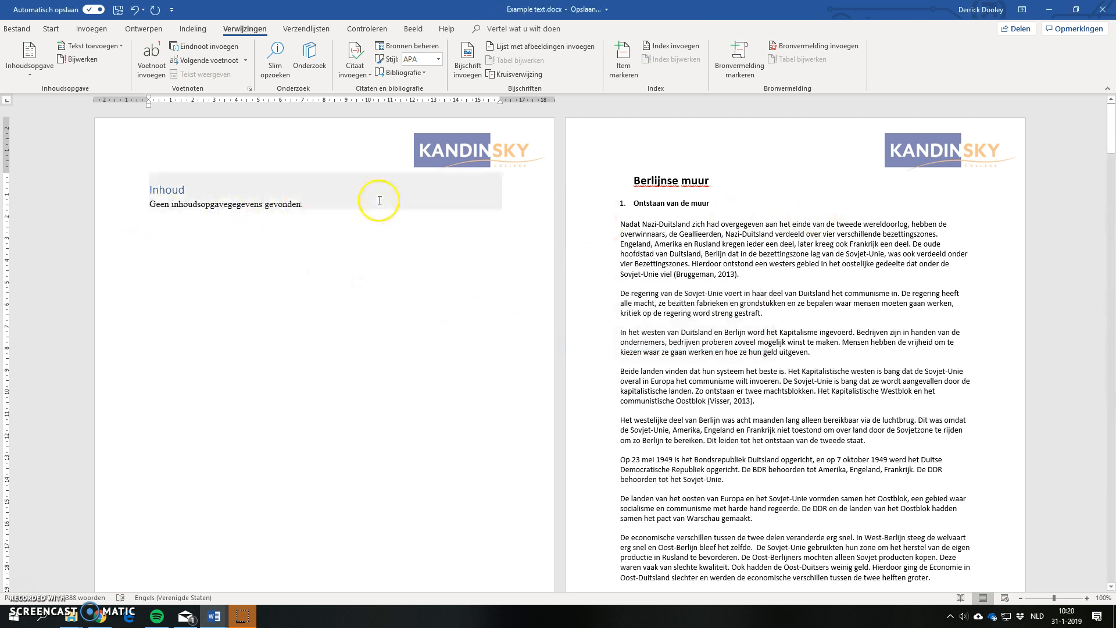
Step: Apply the Kop 1 style to the title "Berlijnse muur" and update the table of contents
left_click(704, 190)
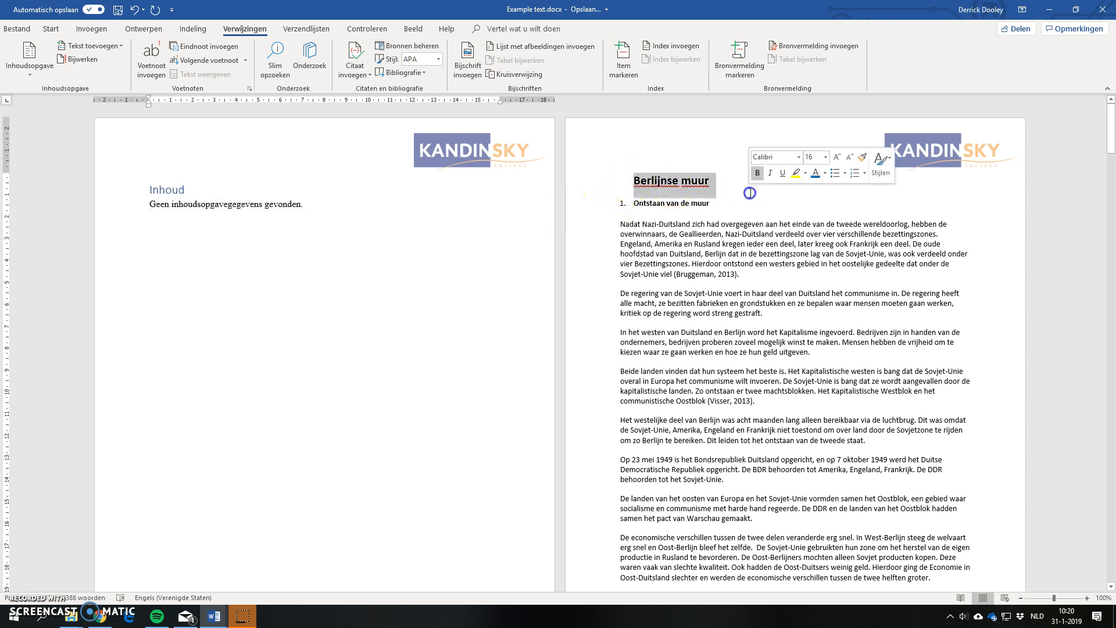
left_click(50, 31)
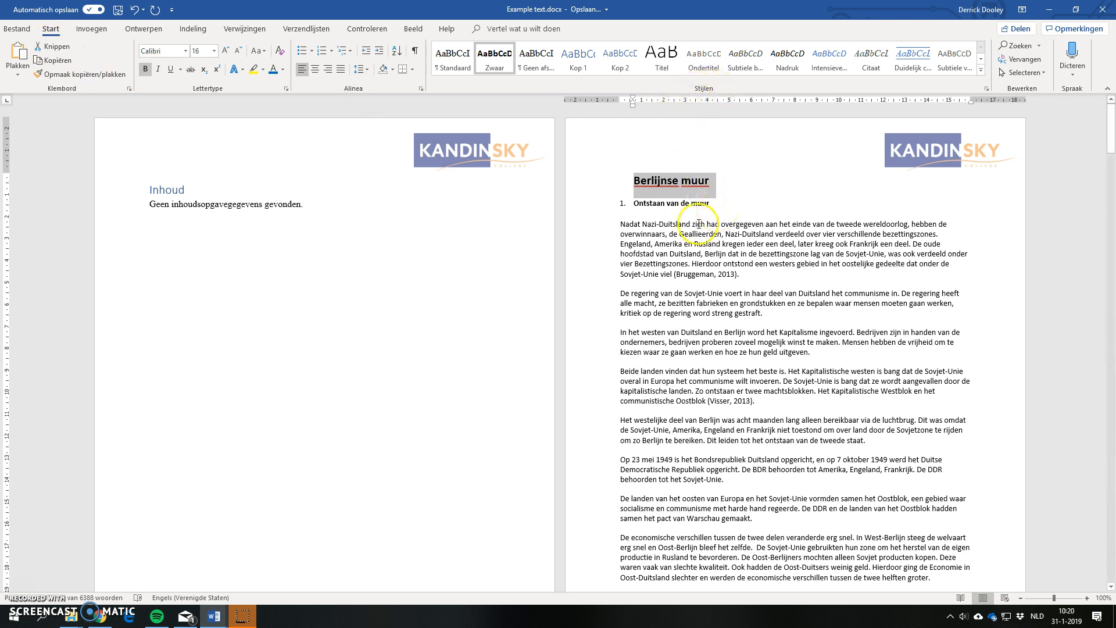
left_click(504, 68)
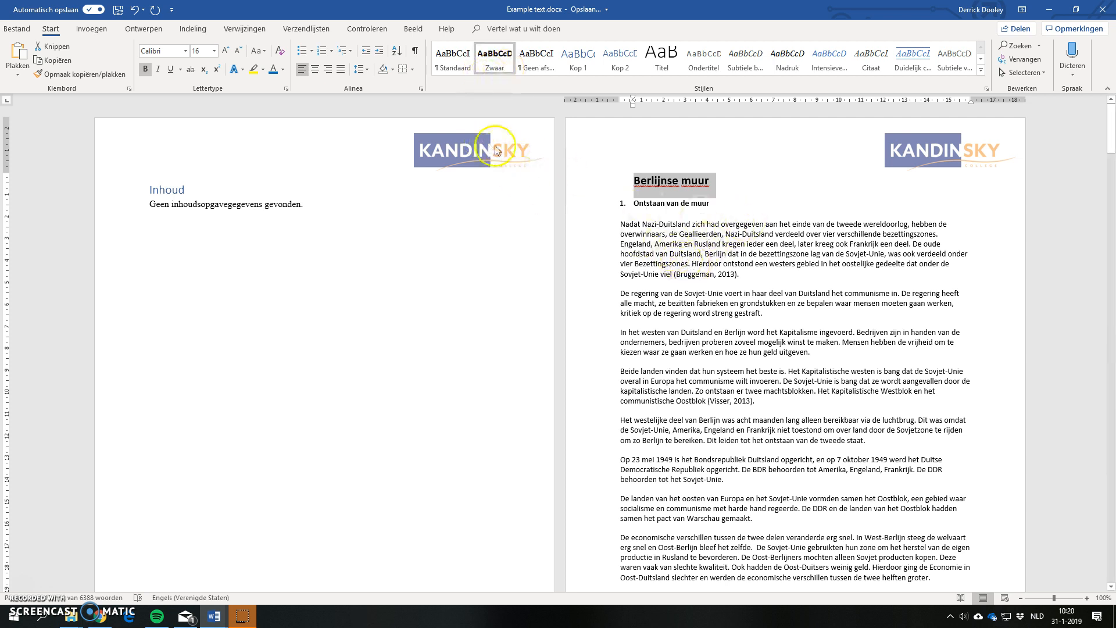
left_click(533, 68)
left_click(532, 63)
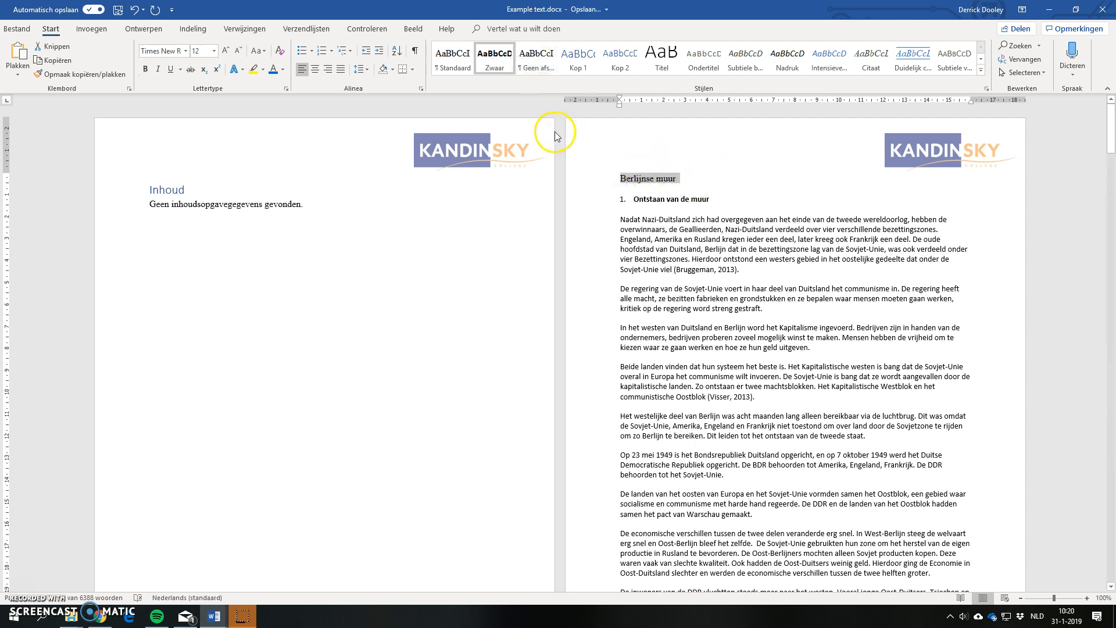
left_click(449, 65)
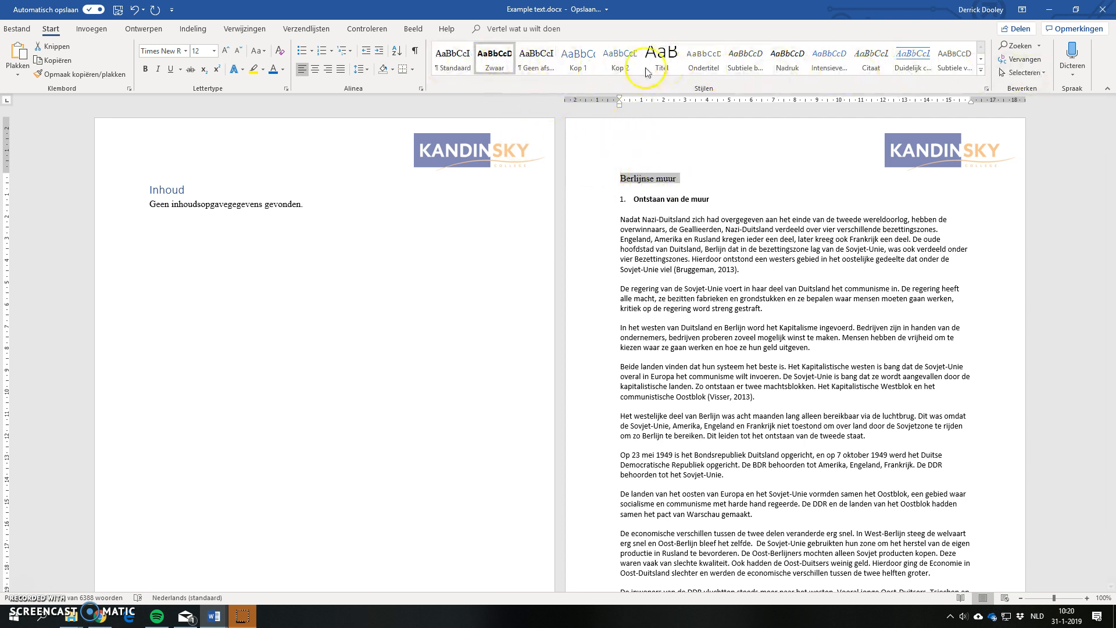
left_click(580, 59)
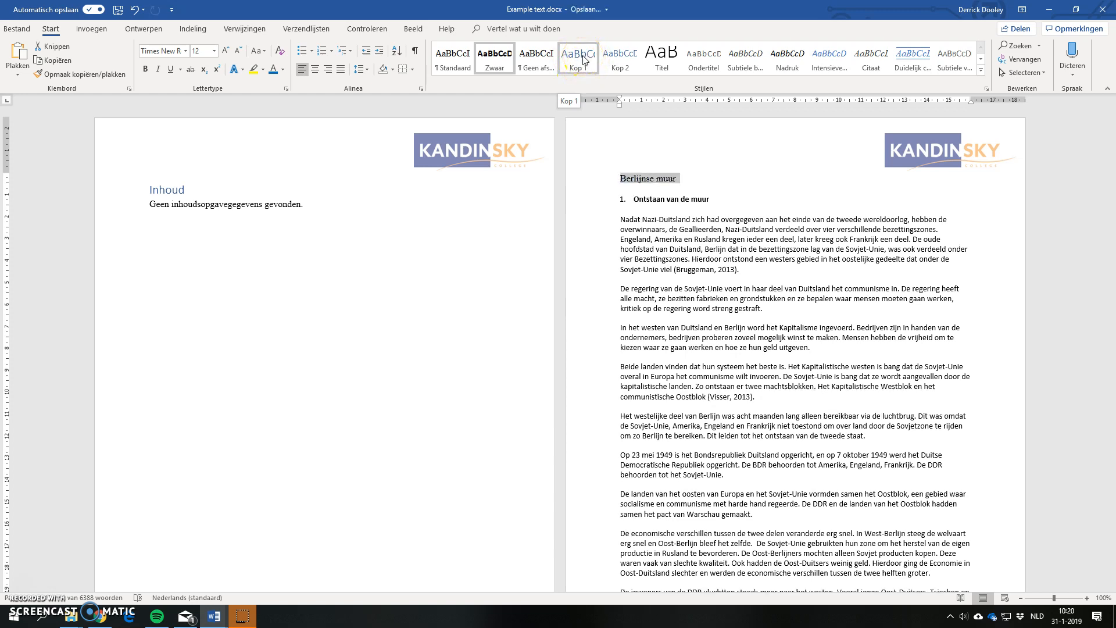
left_click(584, 60)
left_click(580, 62)
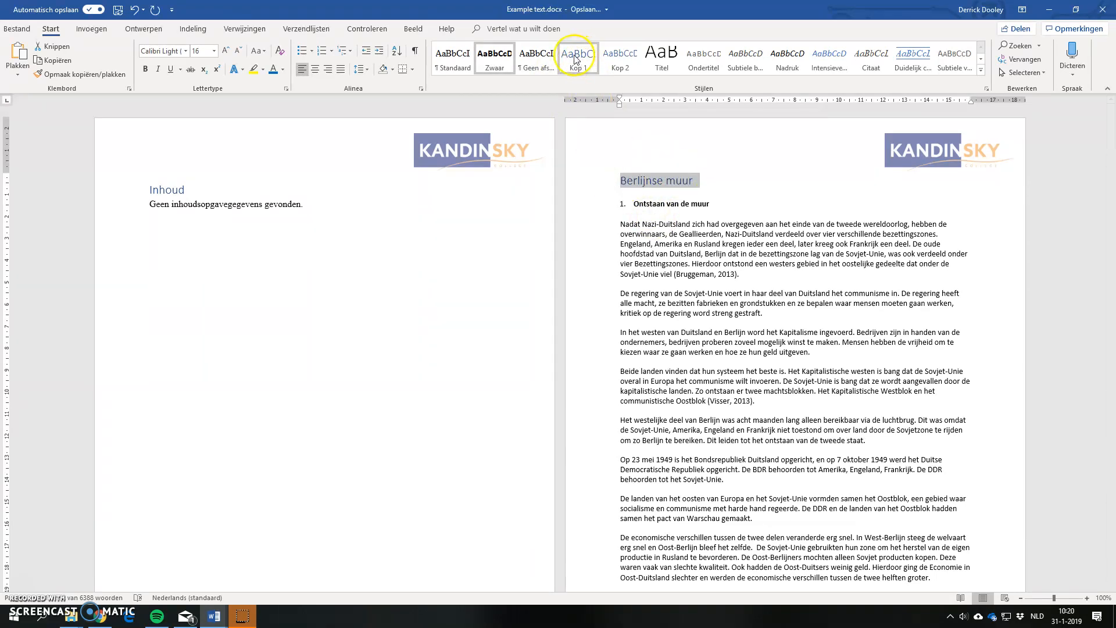
left_click(166, 189)
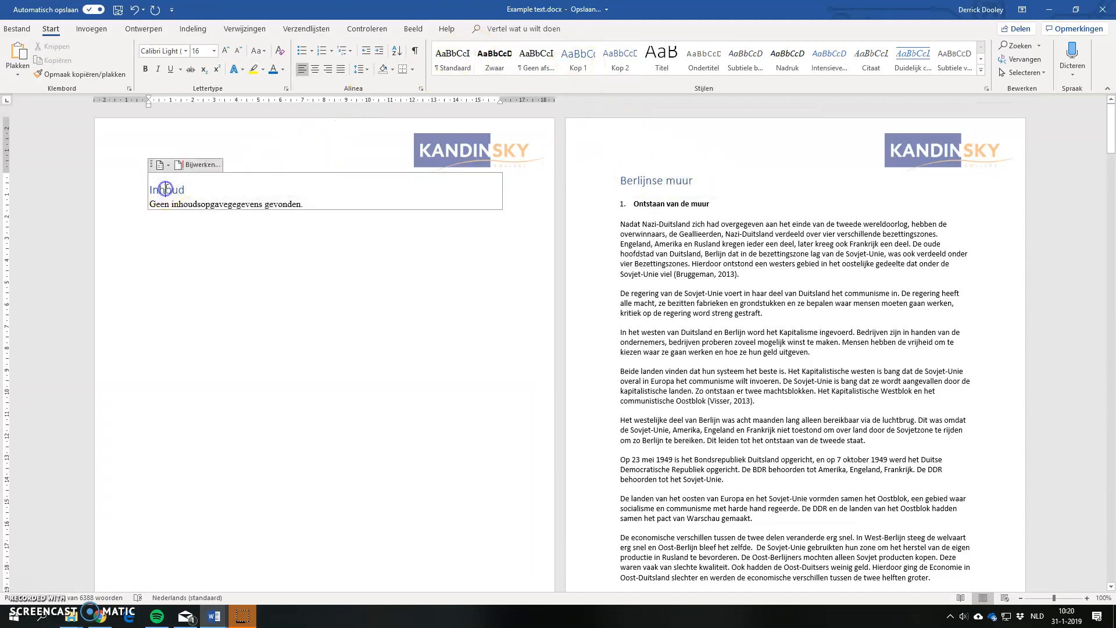
left_click(196, 167)
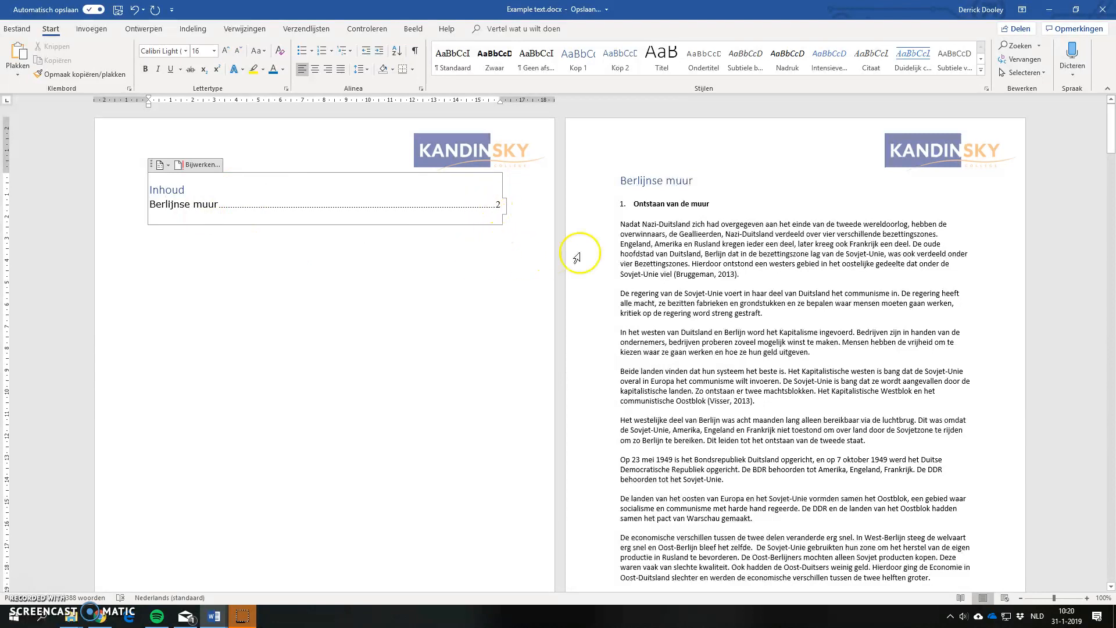
Step: Apply the Kop 2 style to the chapter heading "Ontstaan van de muur"
left_click(649, 204)
triple_click(663, 204)
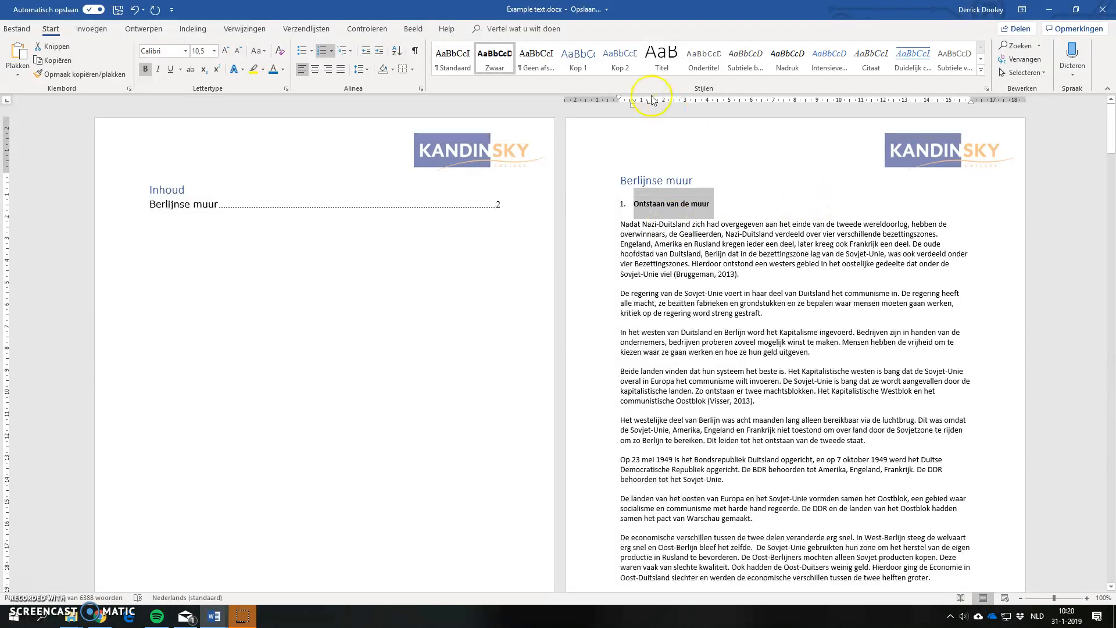
left_click(617, 61)
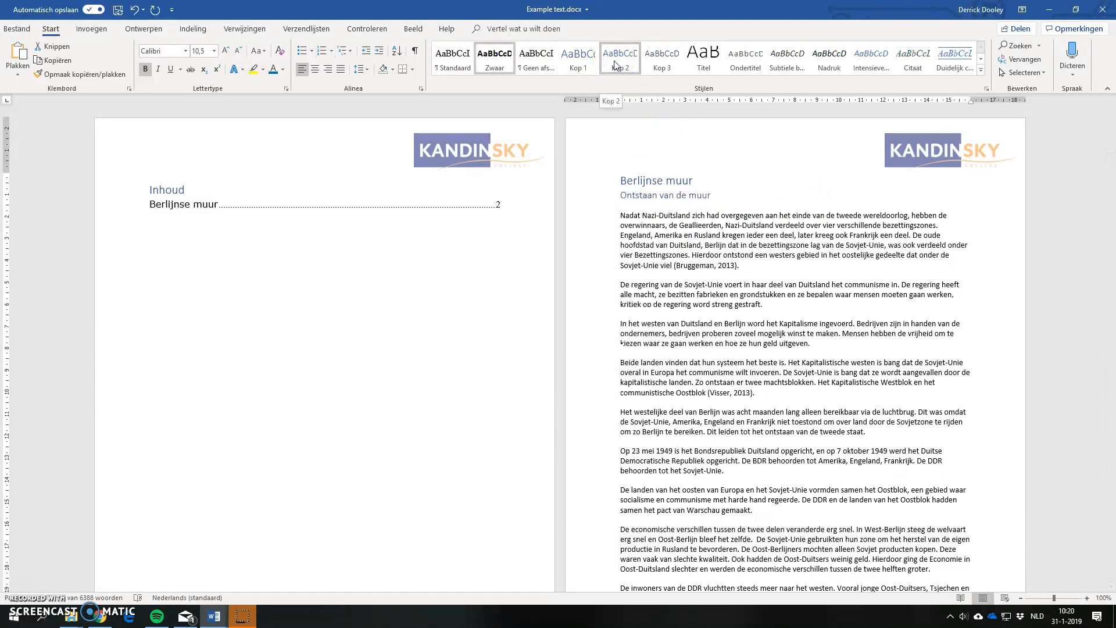
left_click(614, 62)
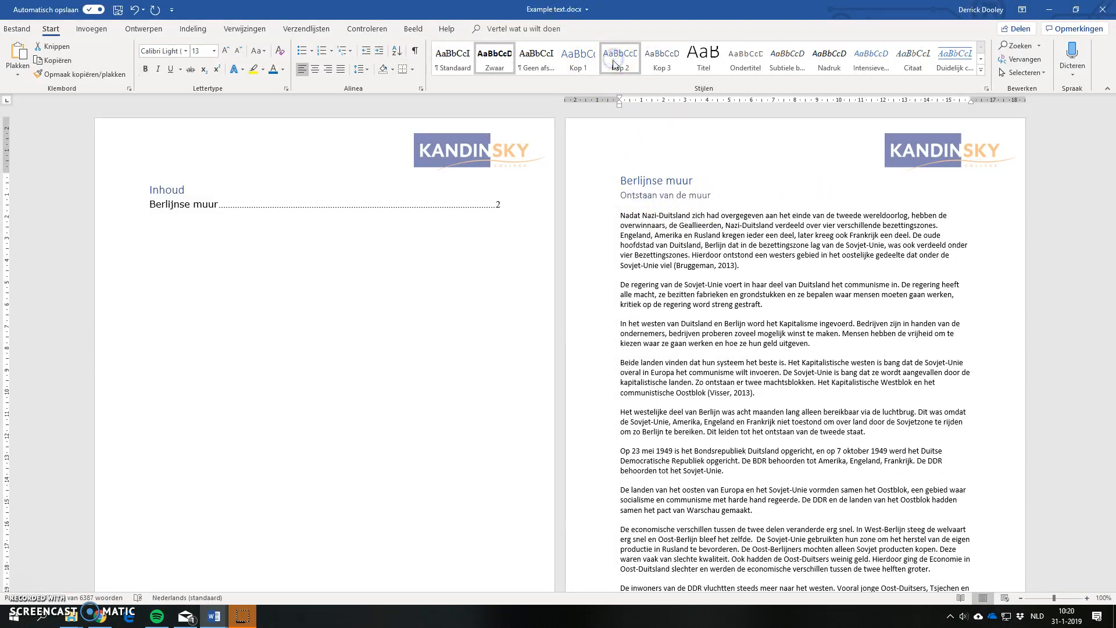
Step: Update the table of contents with the option "In zijn geheel bijwerken"
left_click(162, 190)
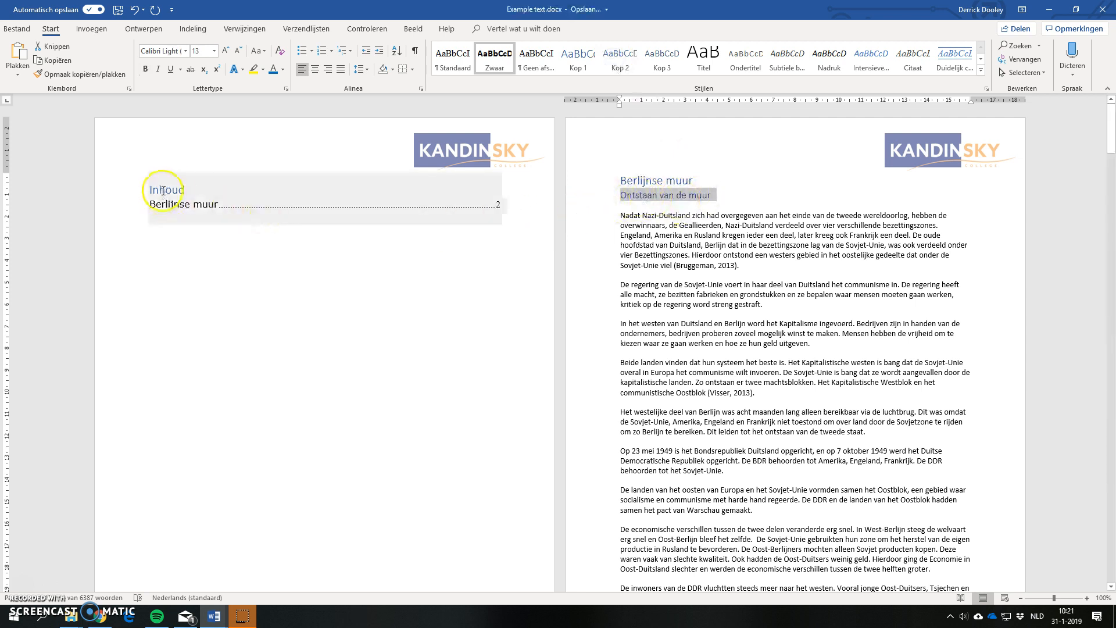
left_click(201, 165)
left_click(550, 307)
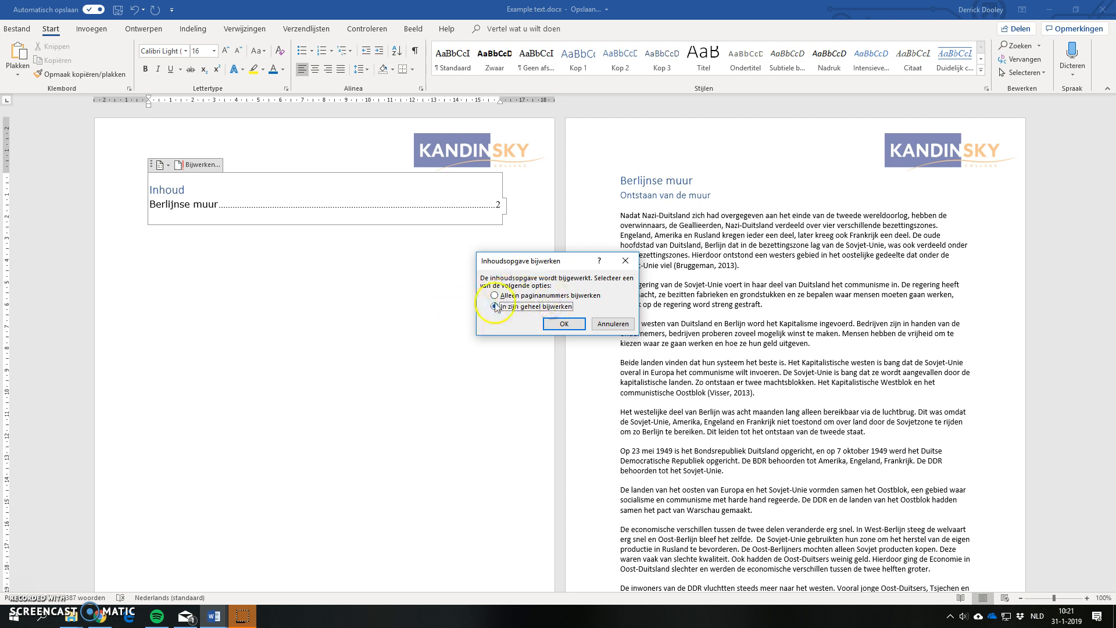
left_click(558, 324)
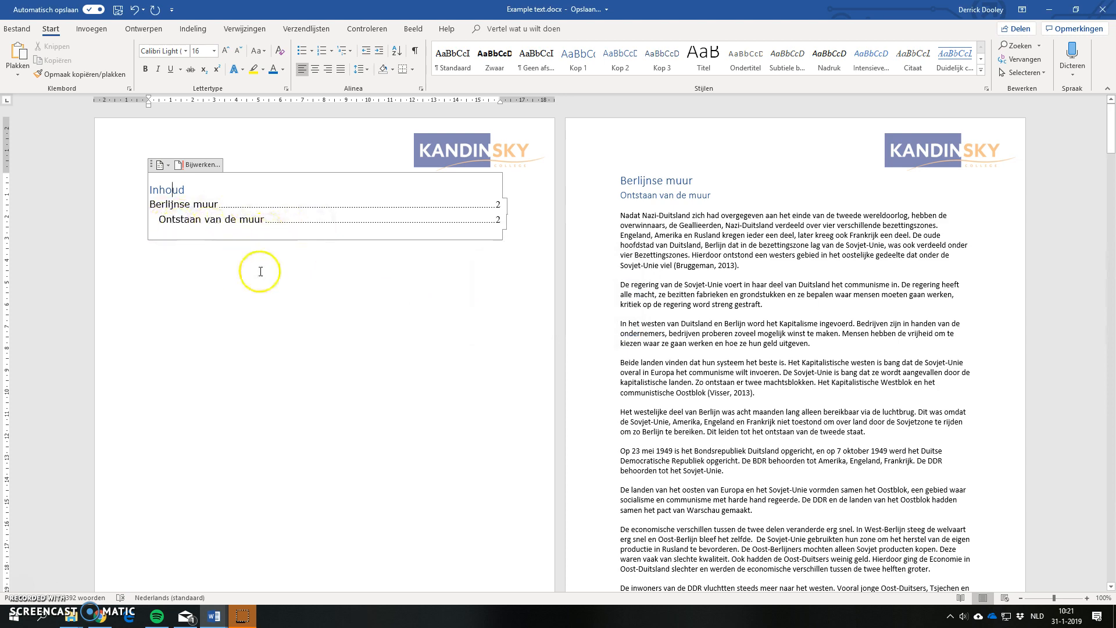
Step: Apply the Kop 2 style to the chapter heading "Tijdens de muur"
left_click(774, 267)
scroll(774, 267, "down", 20)
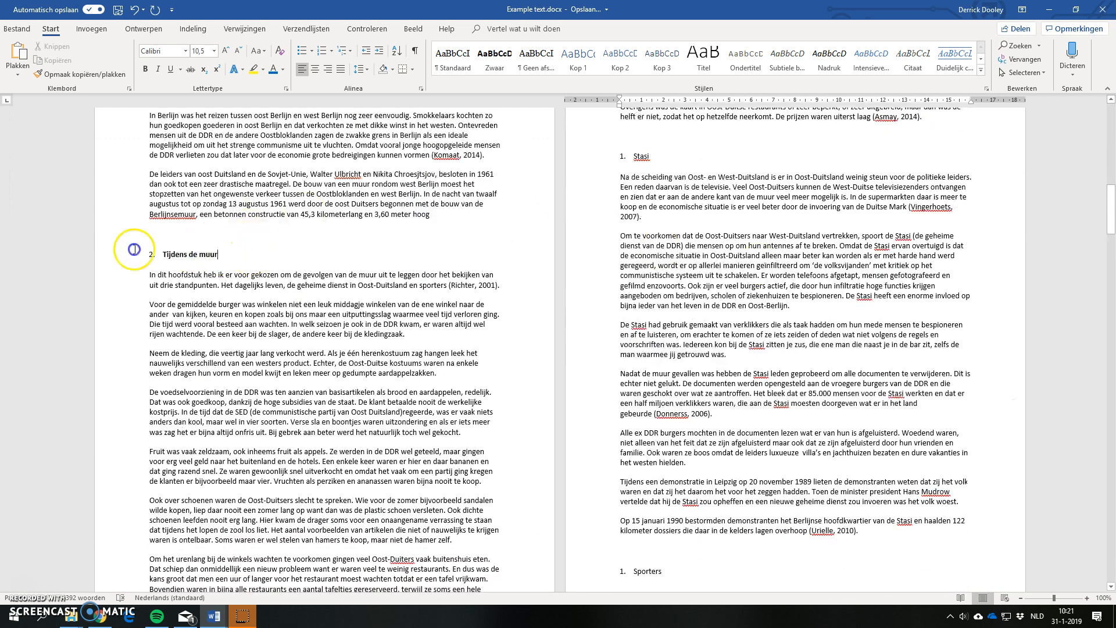
left_click(131, 254)
left_click(615, 66)
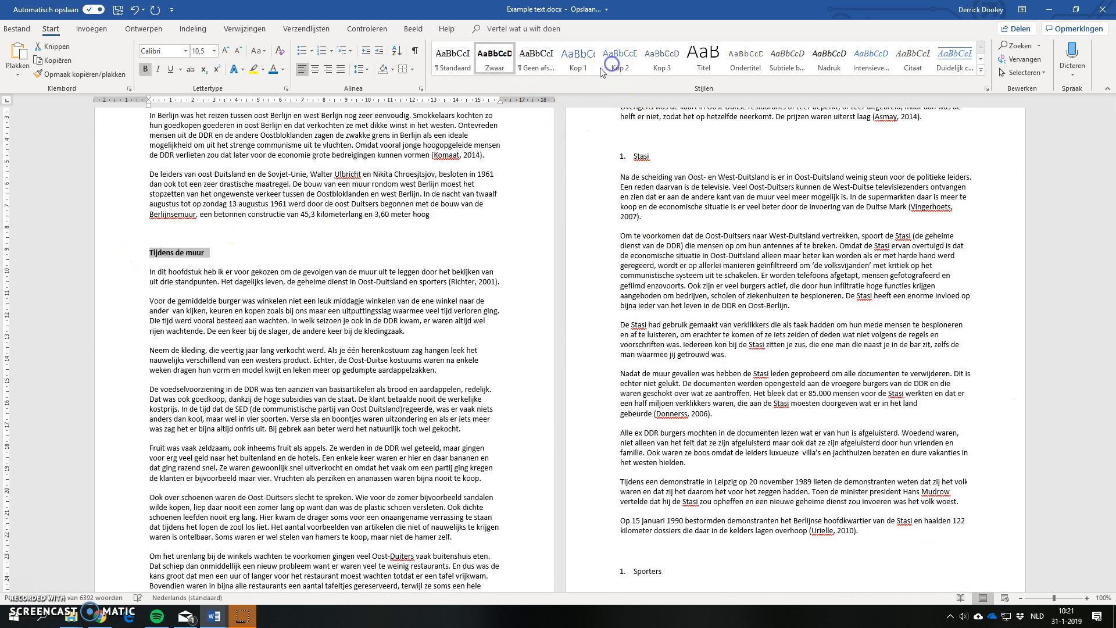
left_click(621, 60)
left_click(324, 203)
Step: Apply the Kop 2 style to the heading "3. Einde van de muur" and delete its manually typed chapter number
scroll(475, 279, "up", 5)
scroll(475, 273, "up", 12)
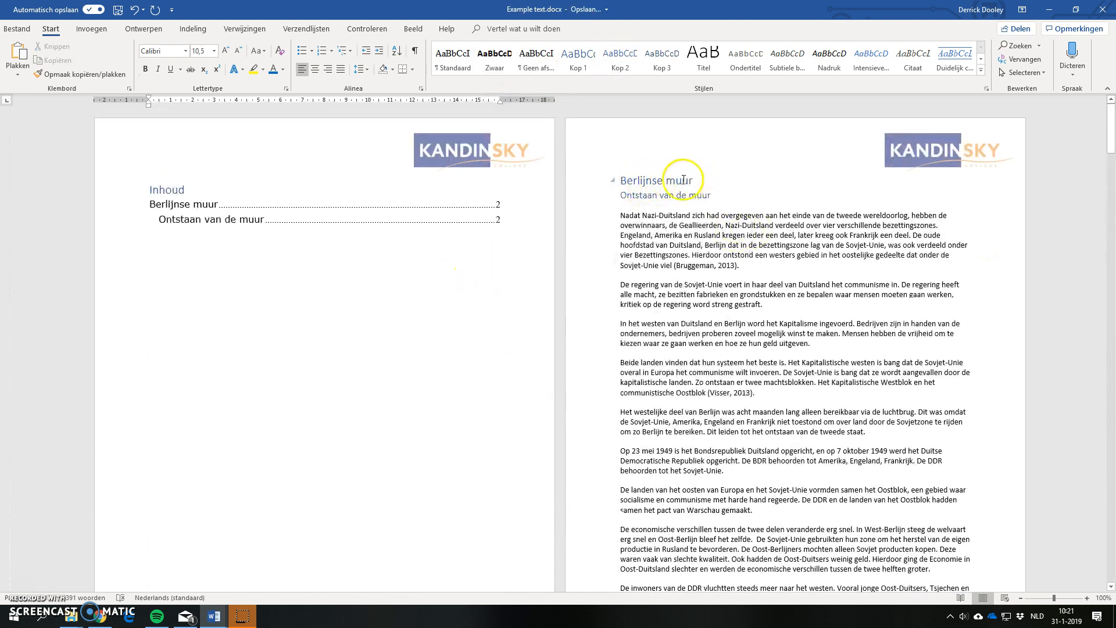
scroll(349, 318, "down", 6)
scroll(349, 318, "down", 7)
scroll(532, 389, "down", 5)
scroll(530, 364, "up", 11)
scroll(523, 366, "down", 5)
scroll(518, 367, "down", 15)
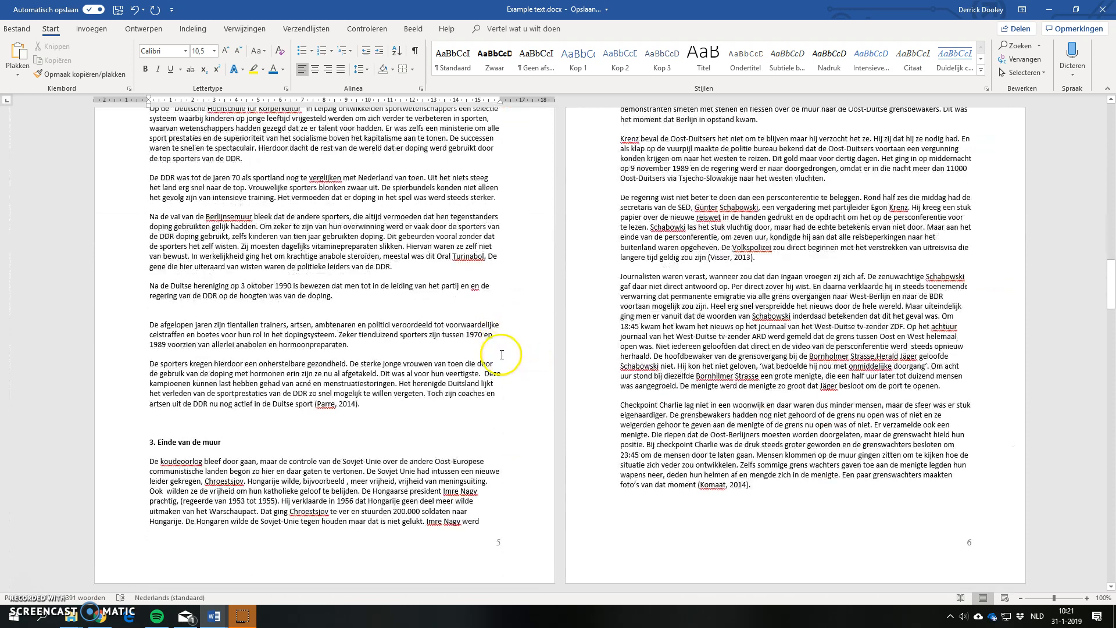
left_click_drag(236, 440, 146, 443)
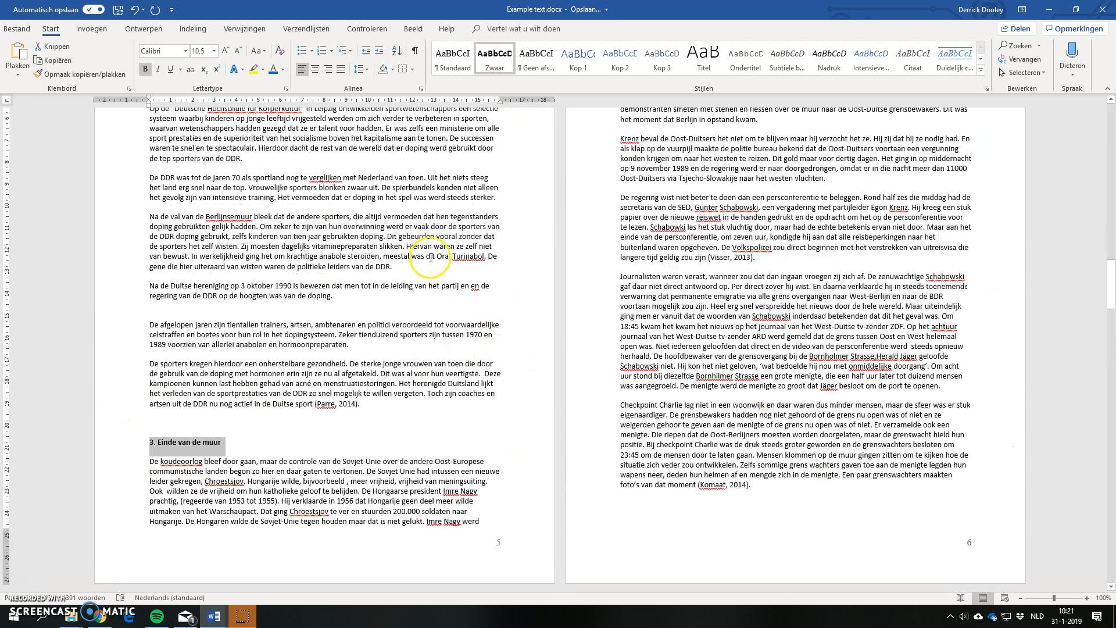
left_click(615, 65)
left_click(163, 443)
key("BackSpace")
key("BackSpace")
Step: Apply the Kop 2 style to the chapter heading "Na de muur"
scroll(413, 417, "up", 2)
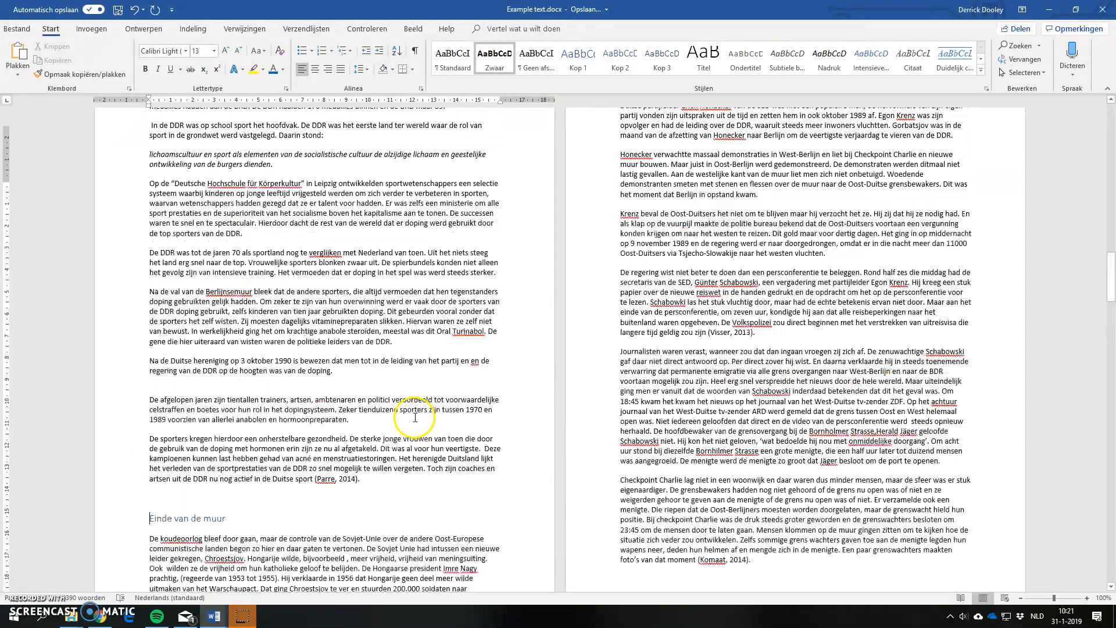
scroll(463, 391, "down", 12)
scroll(463, 392, "down", 6)
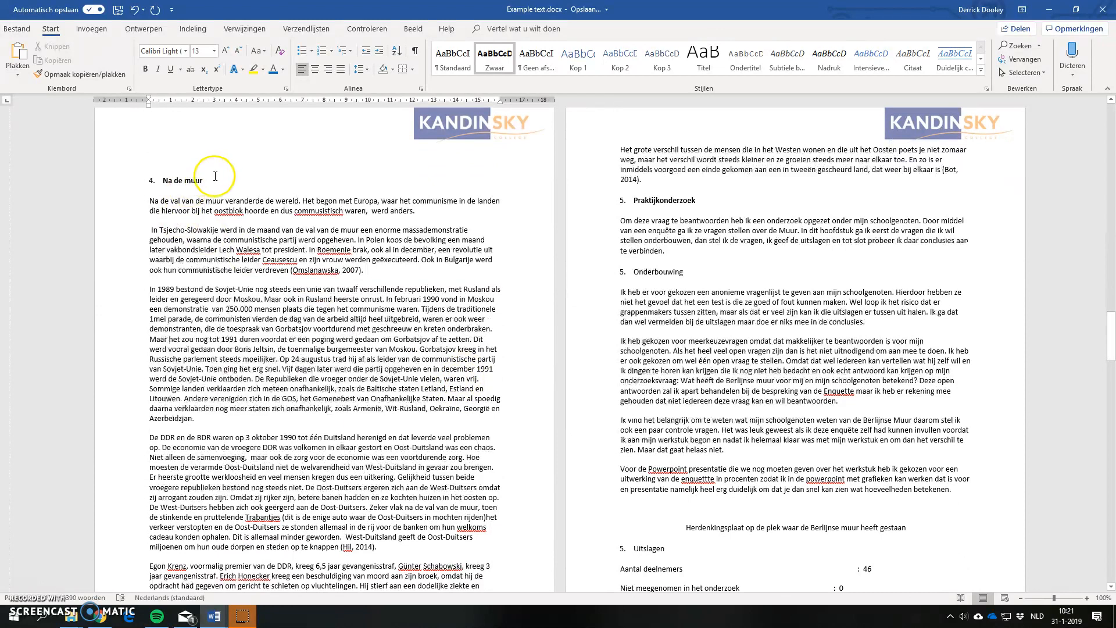
left_click(129, 182)
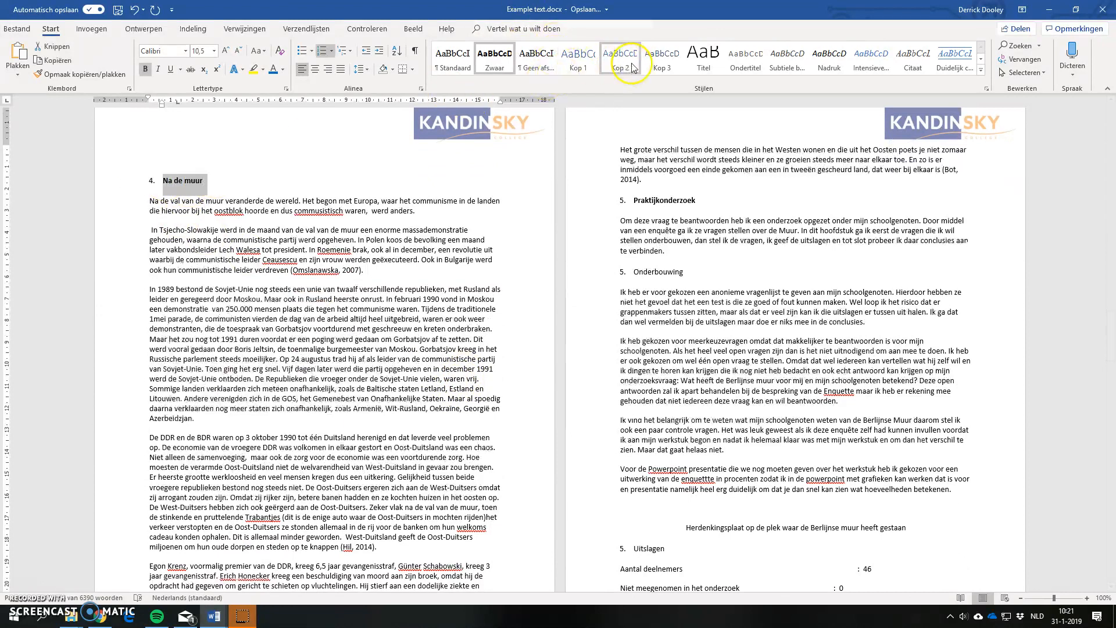
left_click(620, 55)
left_click(620, 55)
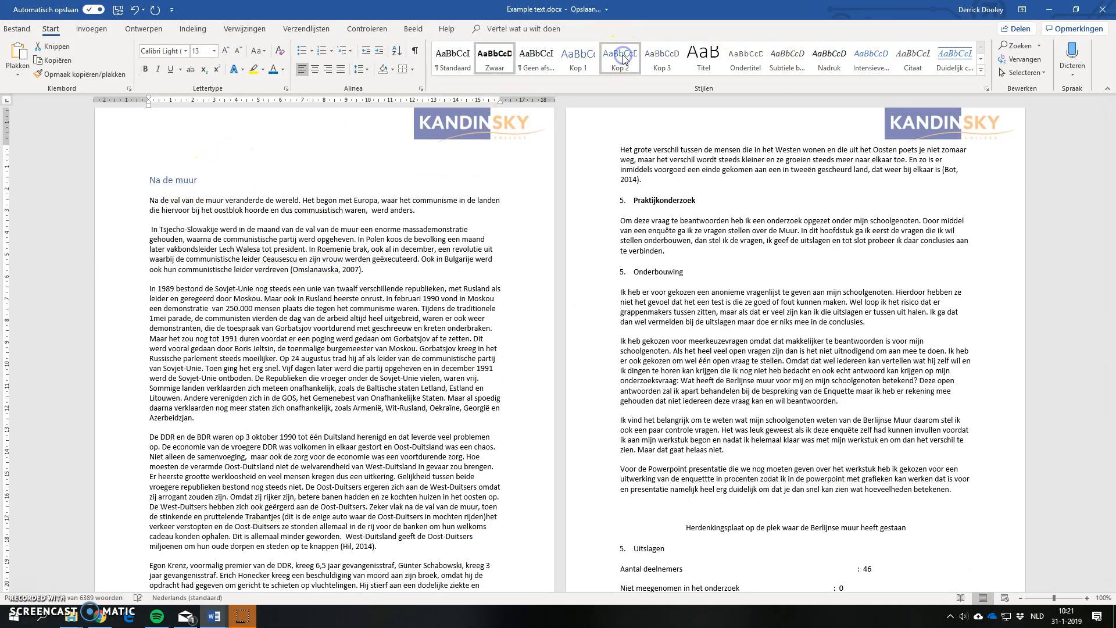
left_click(146, 183)
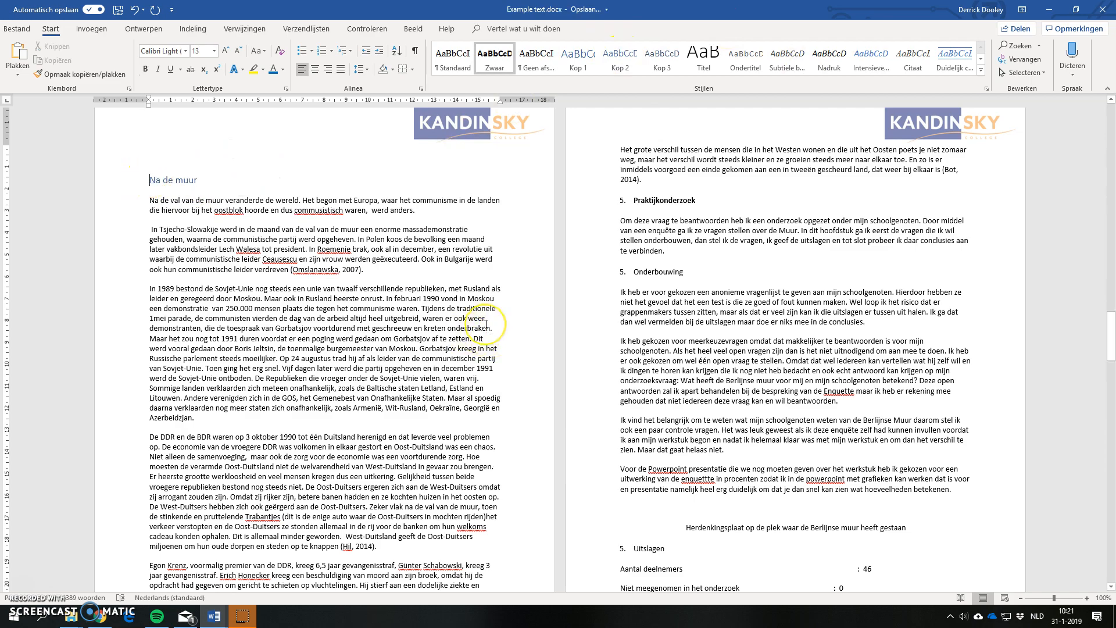
scroll(486, 324, "up", 15)
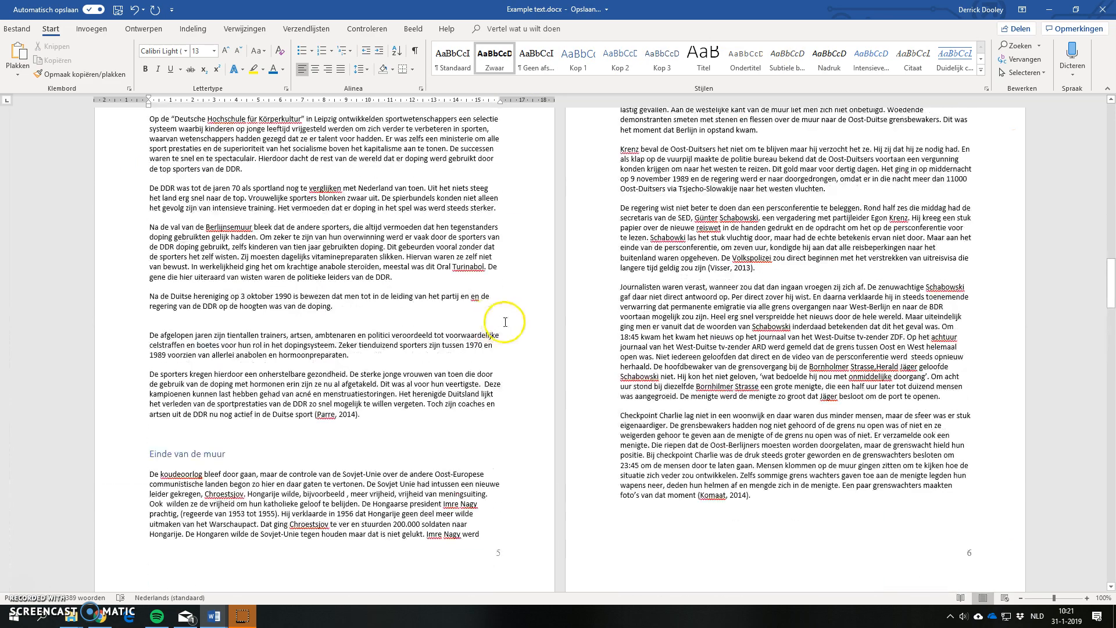
Step: Update the Inhoud table of contents on page 1 with the option "In zijn geheel bijwerken" to include the newly styled chapter headings
left_click(183, 186)
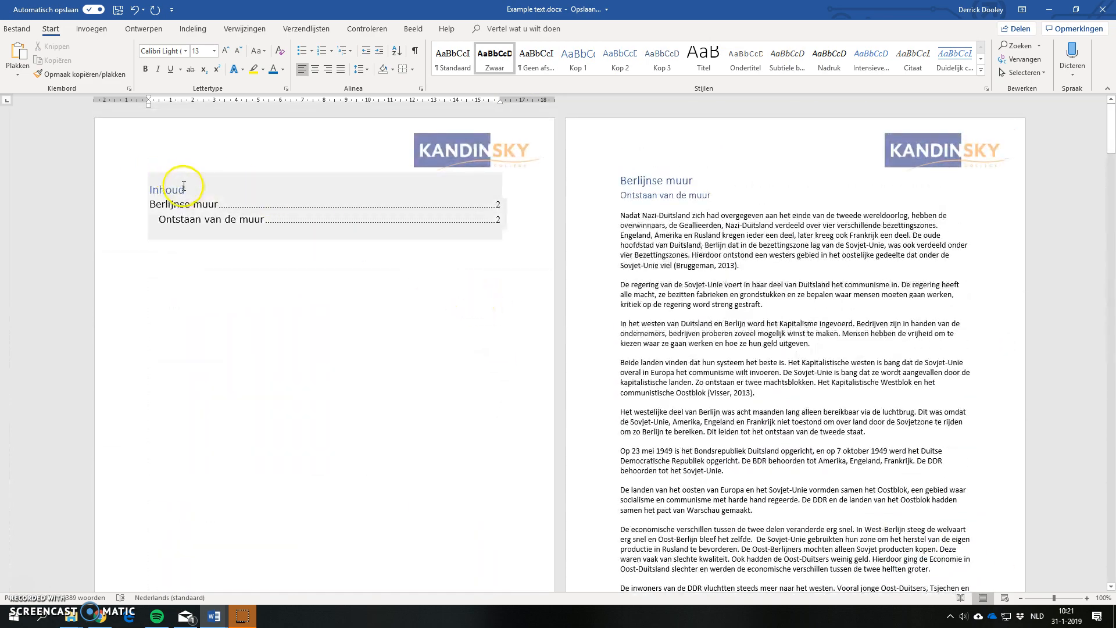
left_click(172, 189)
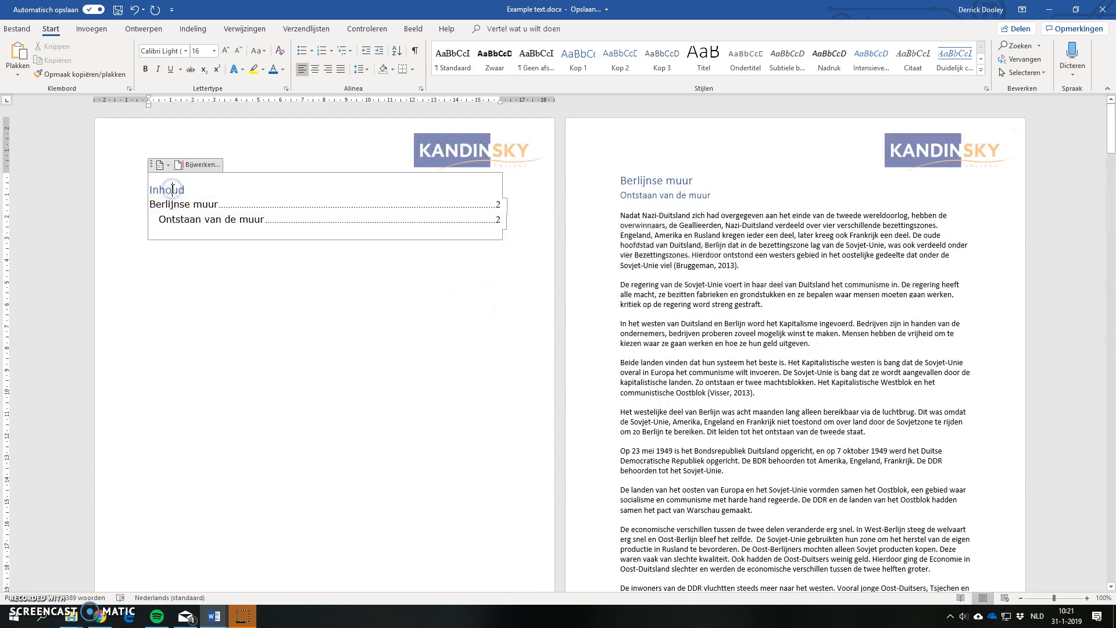
left_click(194, 166)
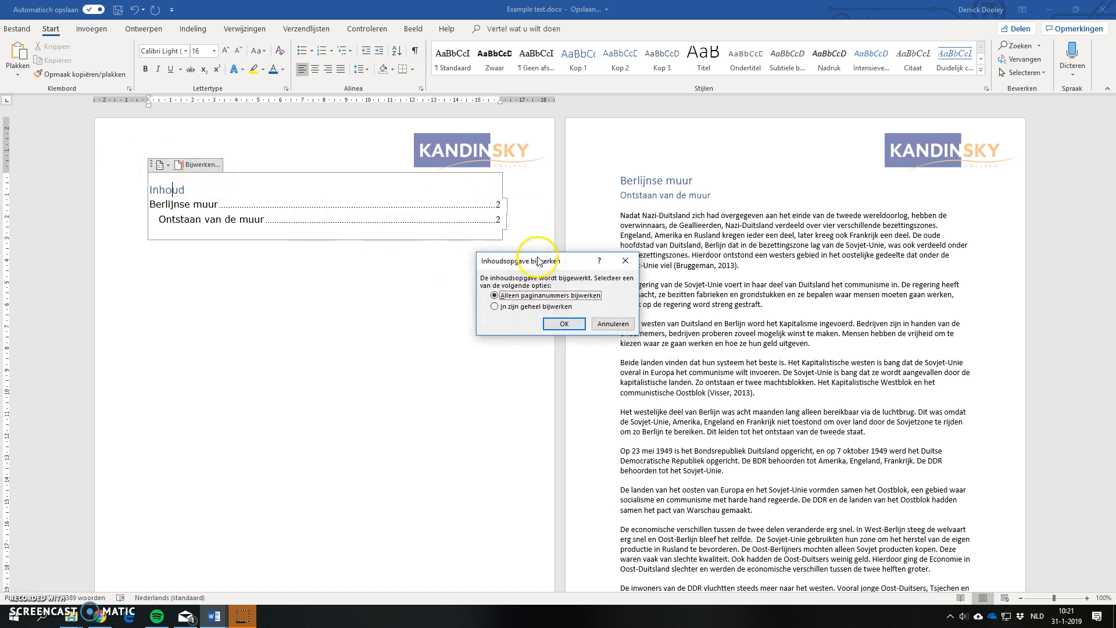
left_click(523, 309)
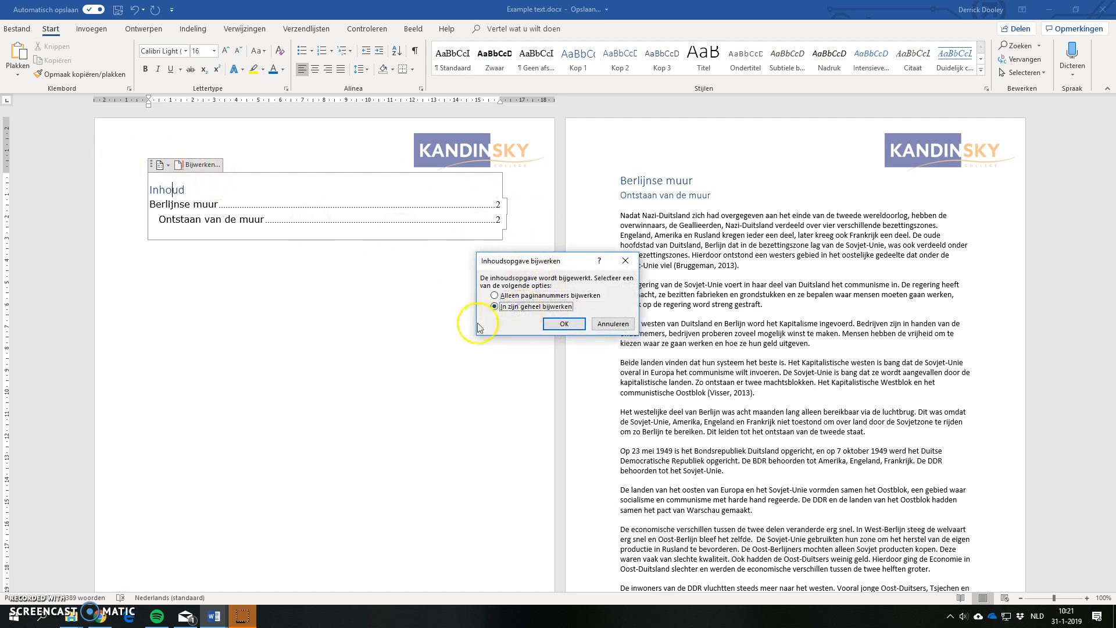
left_click(564, 324)
left_click(336, 388)
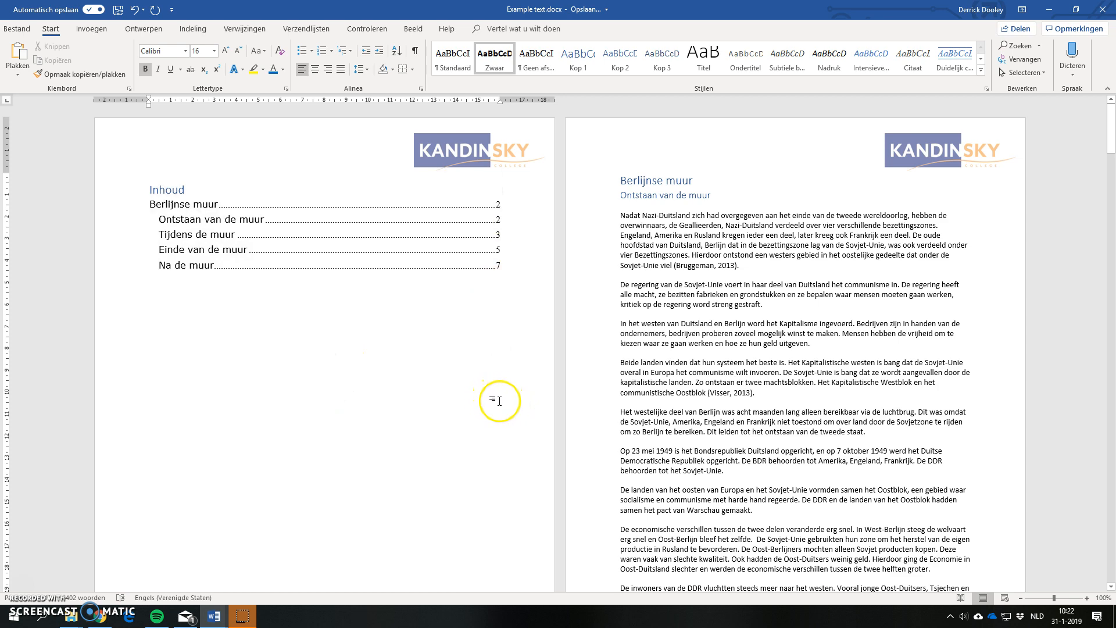
Step: Compare the page number at the foot of the page with "Tijdens de muur" against its entry in the table of contents
scroll(493, 396, "down", 12)
scroll(508, 392, "down", 7)
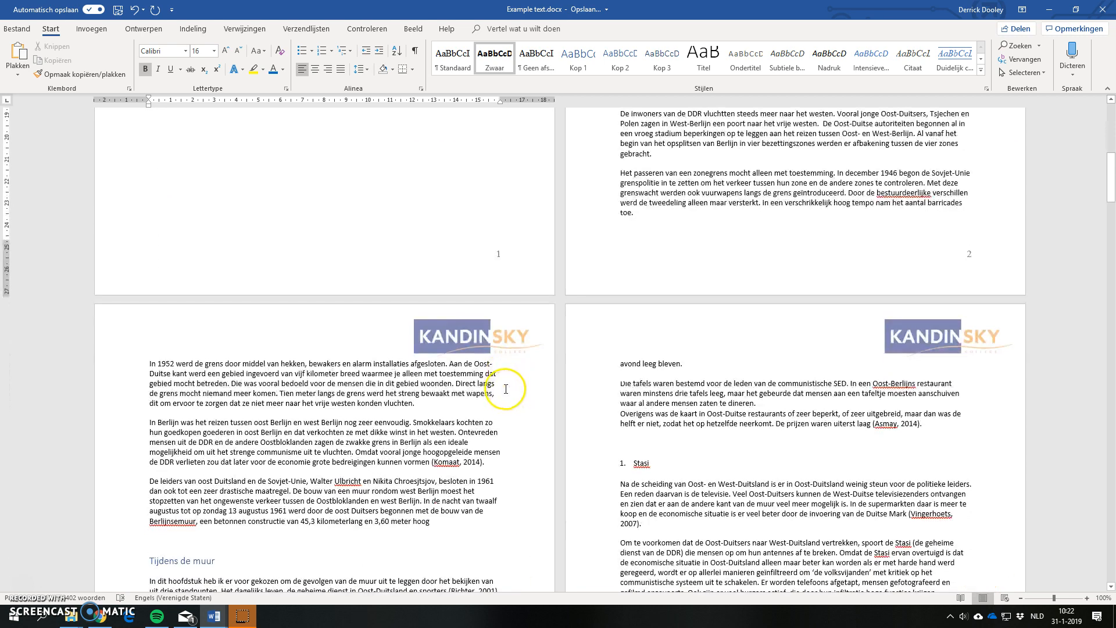
scroll(244, 371, "down", 5)
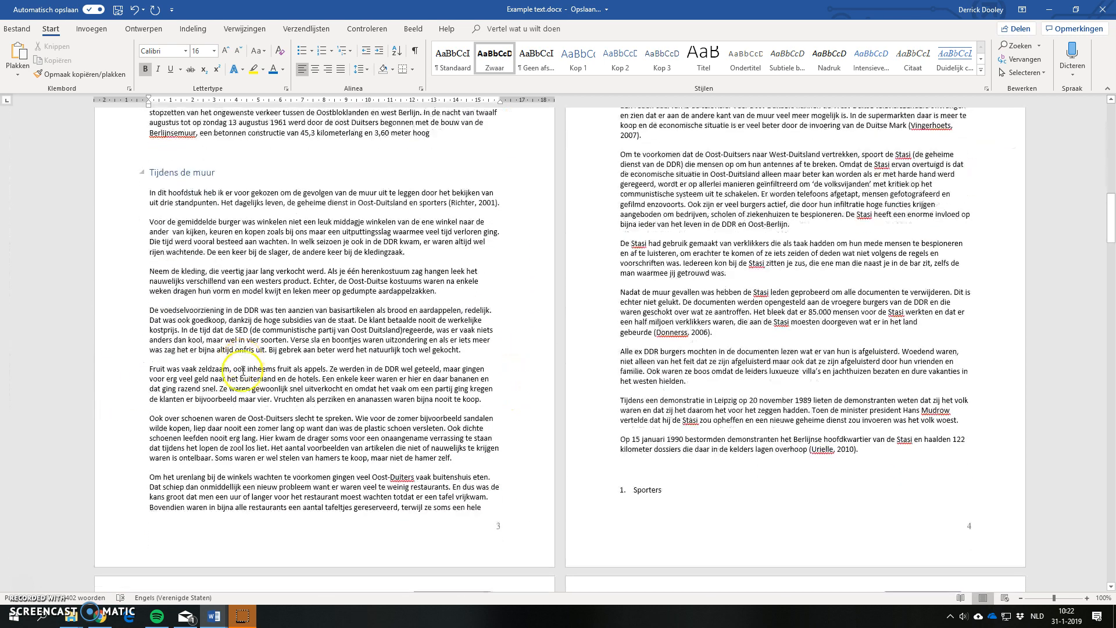
scroll(238, 370, "up", 1)
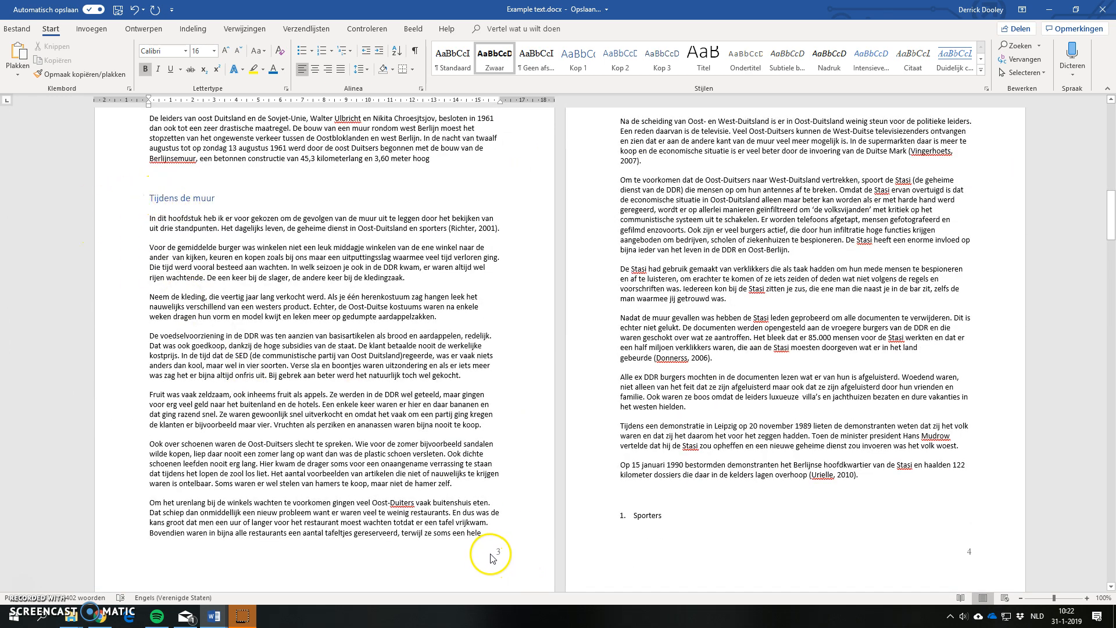
scroll(487, 510, "up", 7)
scroll(487, 510, "up", 13)
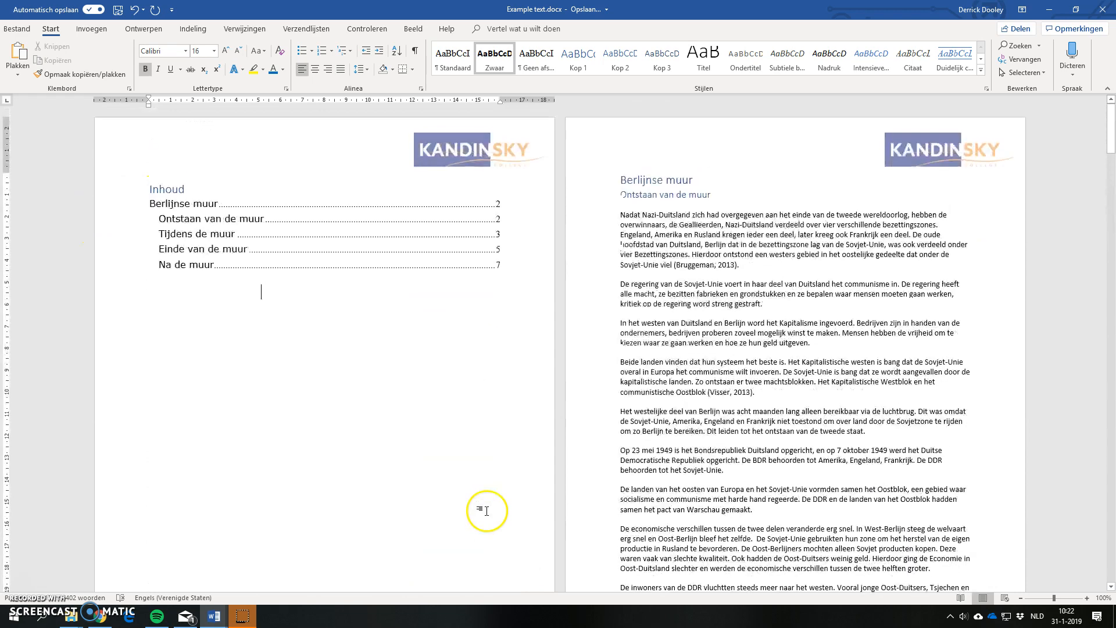
Step: Insert a page break directly before the chapter heading "Tijdens de muur" so the chapter starts on a new page
scroll(294, 465, "down", 19)
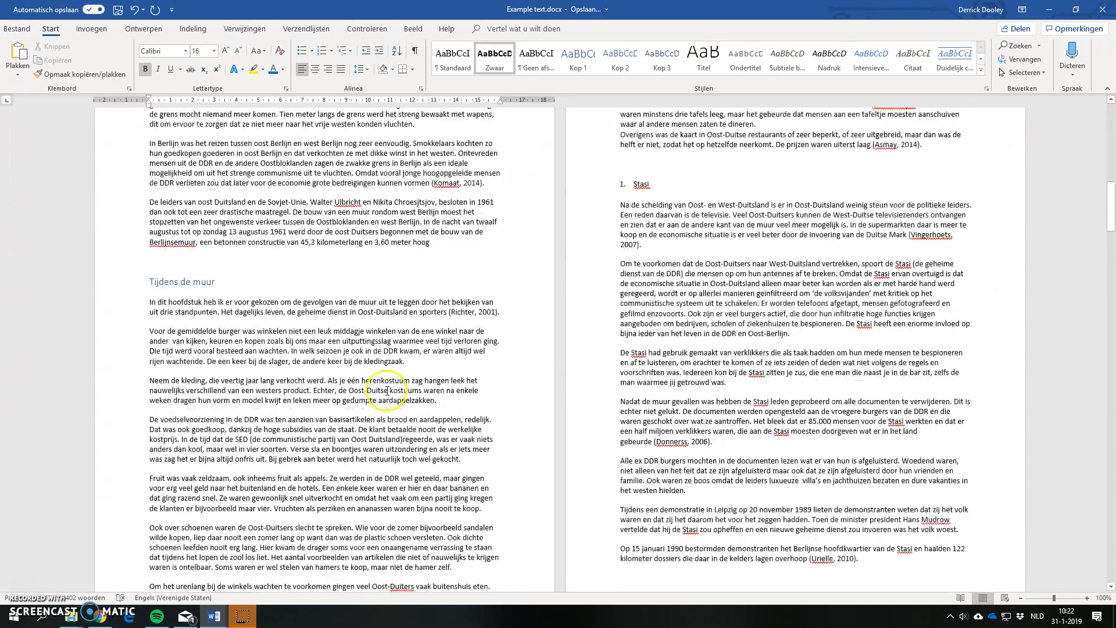
left_click(151, 252)
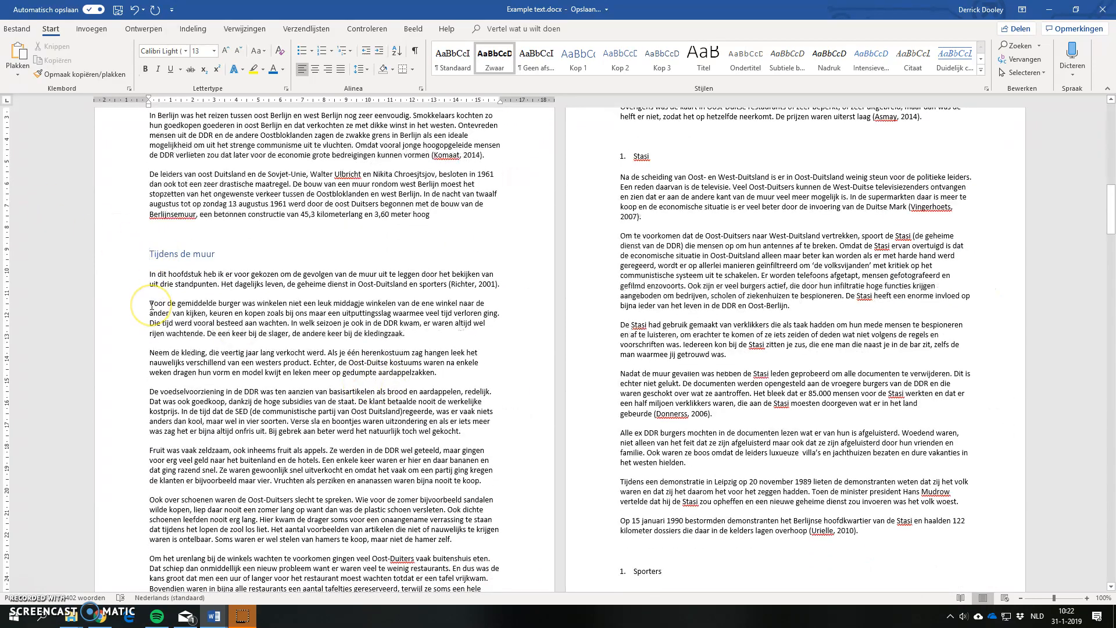
key("ctrl+Return")
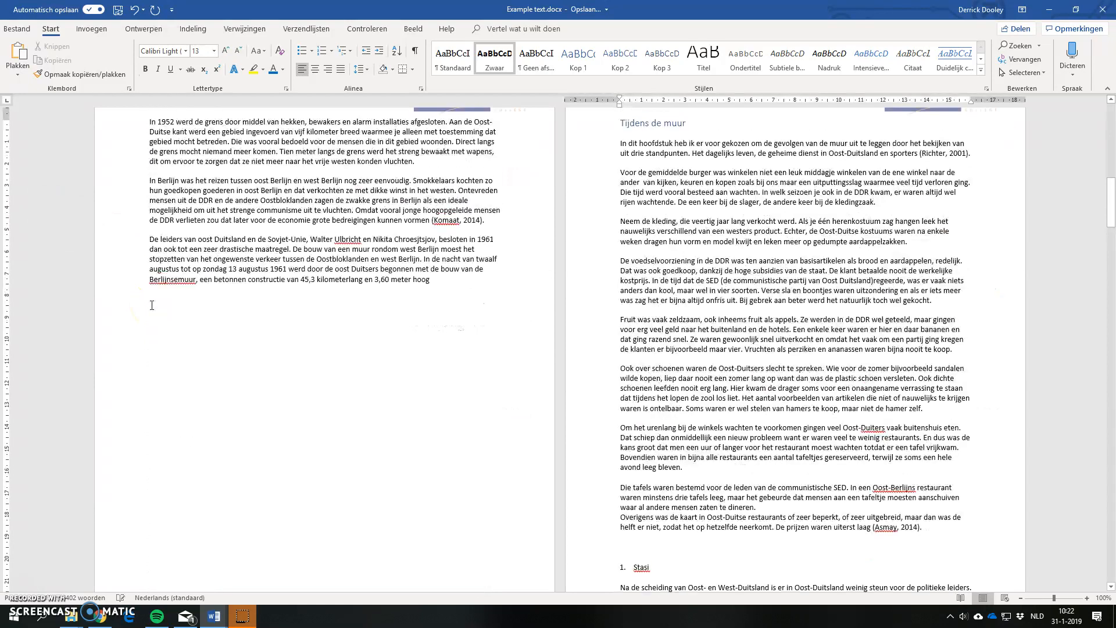
Step: Paste the copied line "Some random text" several times into the empty space below the last paragraph on page 3
left_click(227, 360)
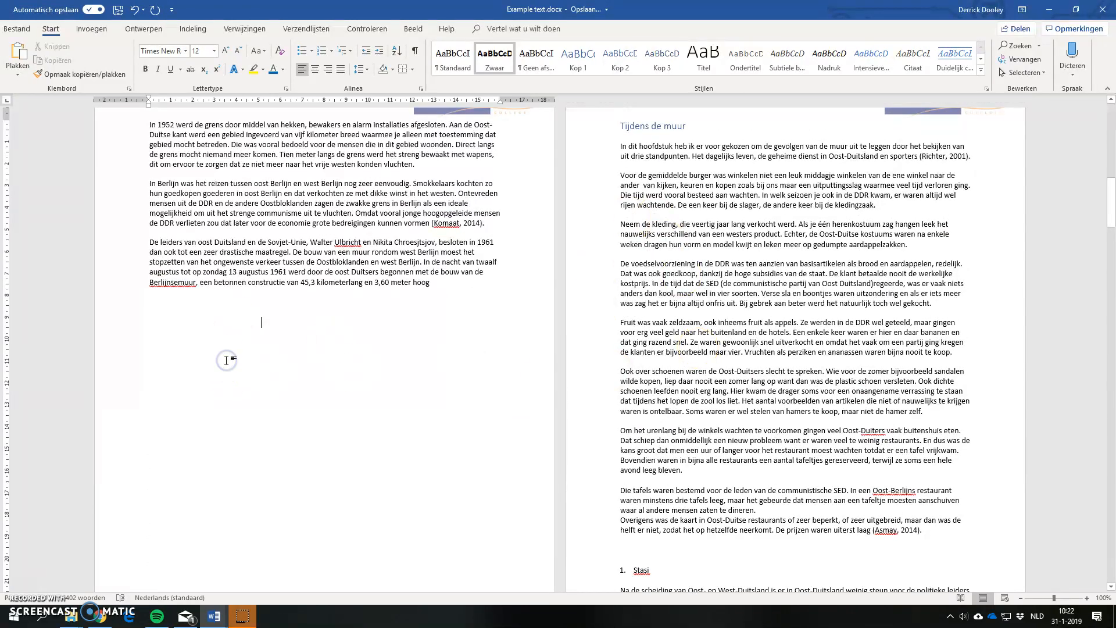
key("ctrl+v")
key("ctrl+v")
key("ctrl+v")
key("ctrl+v")
key("ctrl+v")
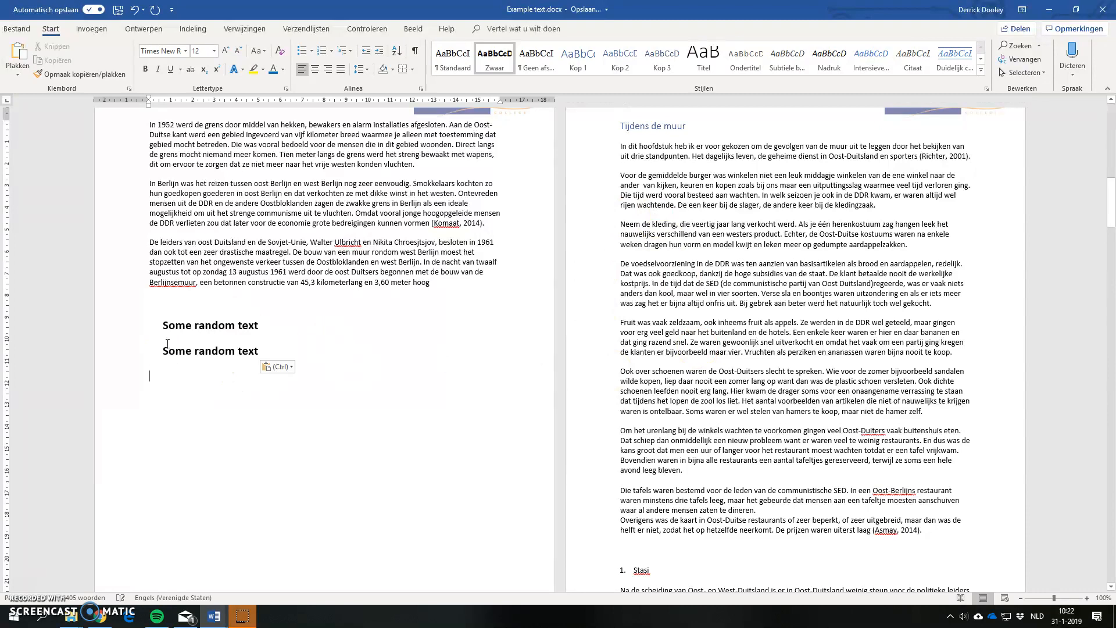
Step: Refresh the table of contents with "In zijn geheel bijwerken" to pick up the page shift caused by the page break
scroll(167, 343, "up", 20)
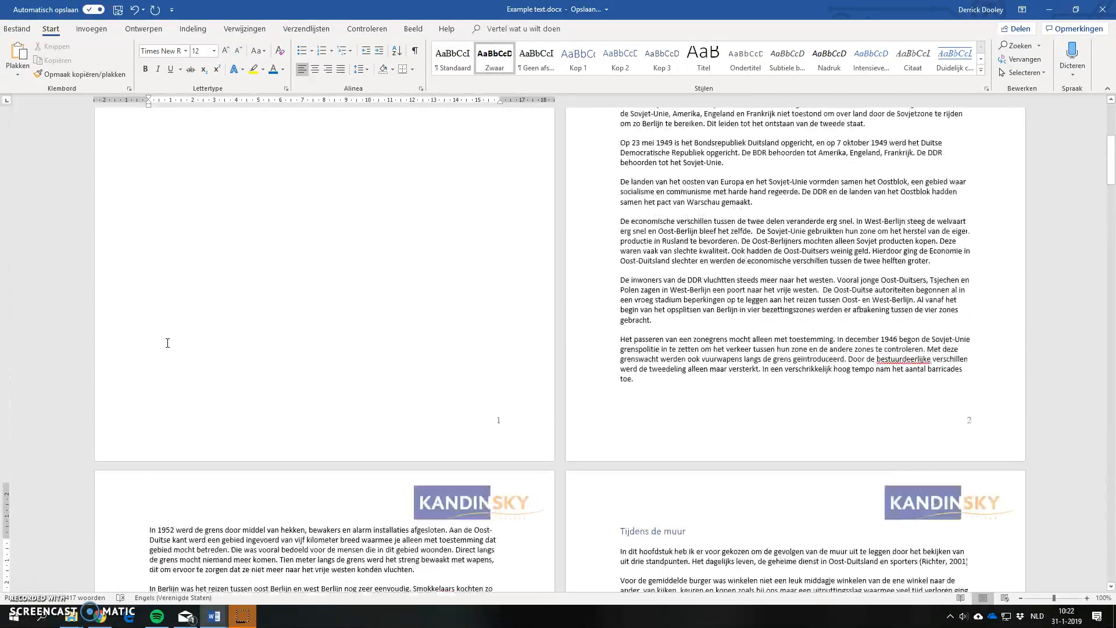
left_click(444, 279)
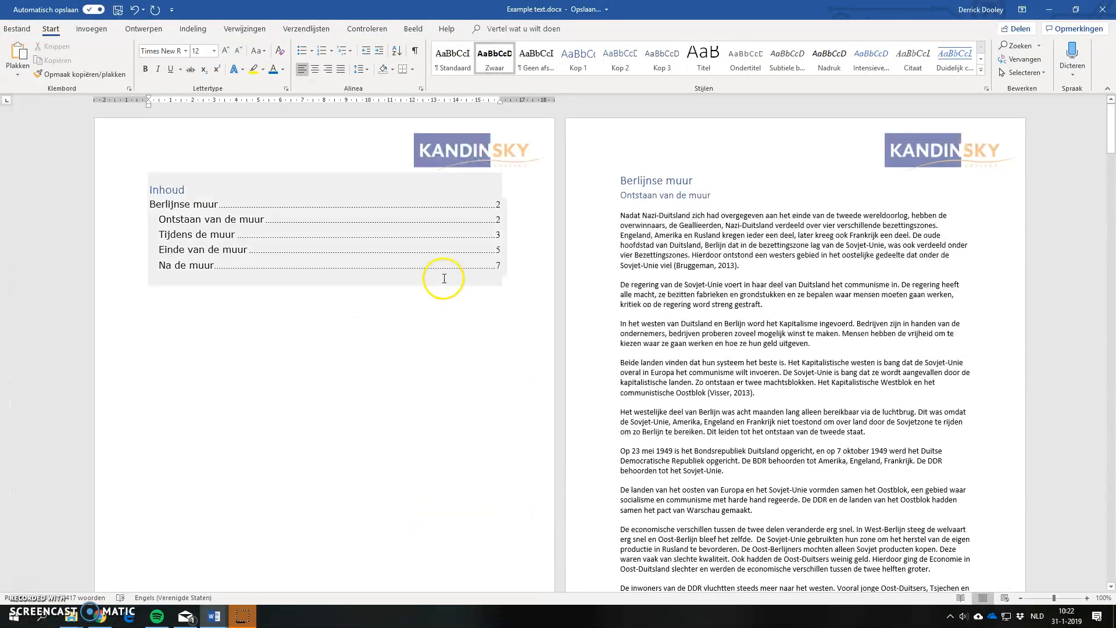
left_click(166, 189)
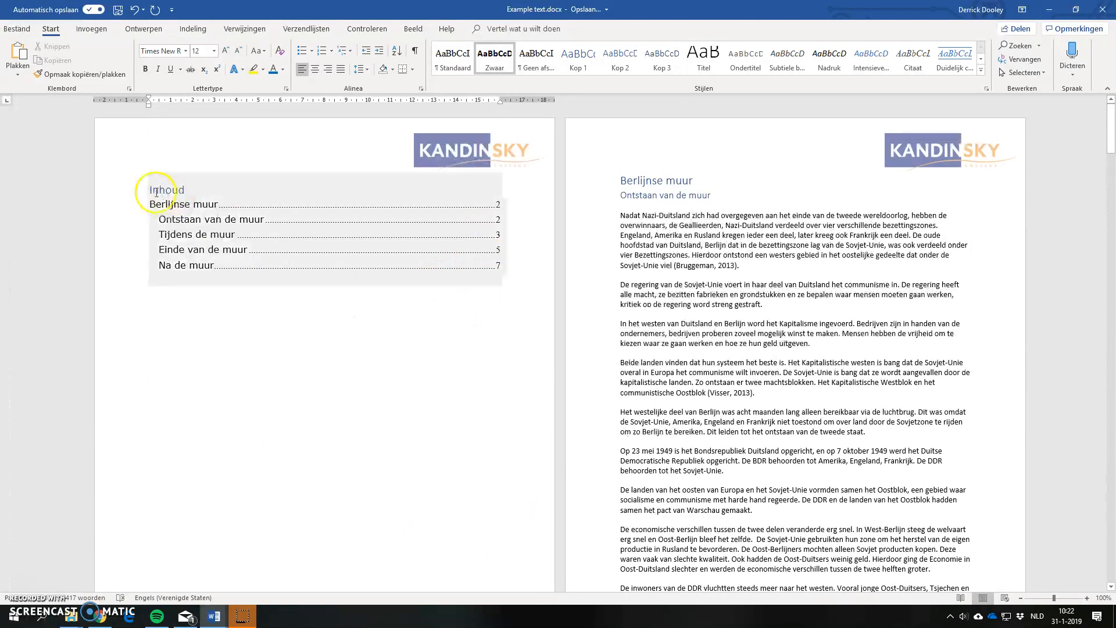
left_click(193, 165)
left_click(494, 306)
left_click(563, 323)
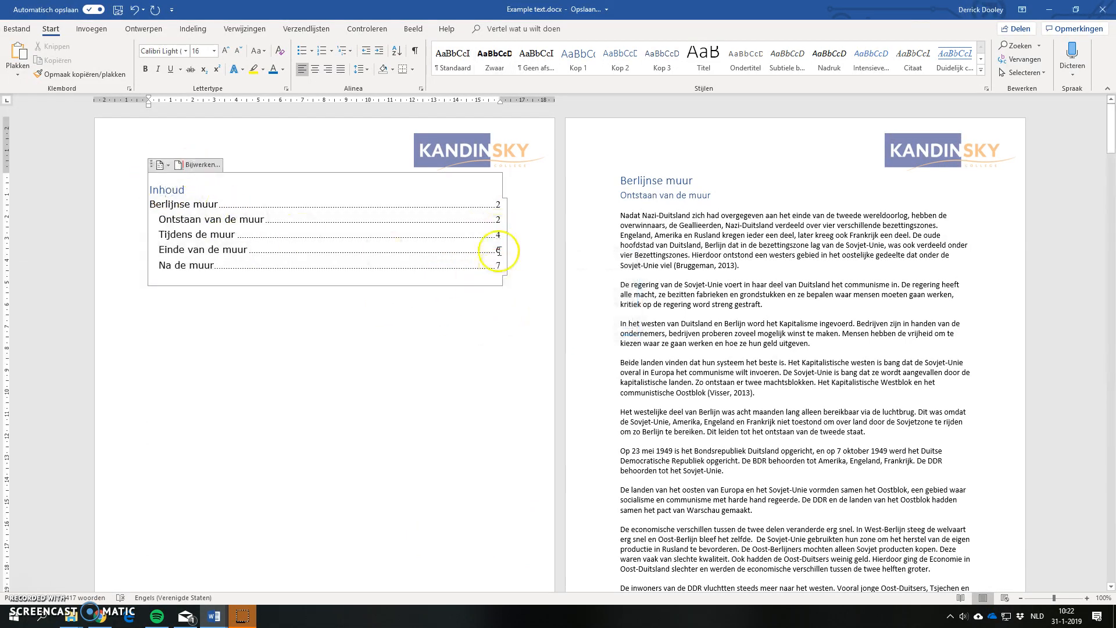
left_click(465, 370)
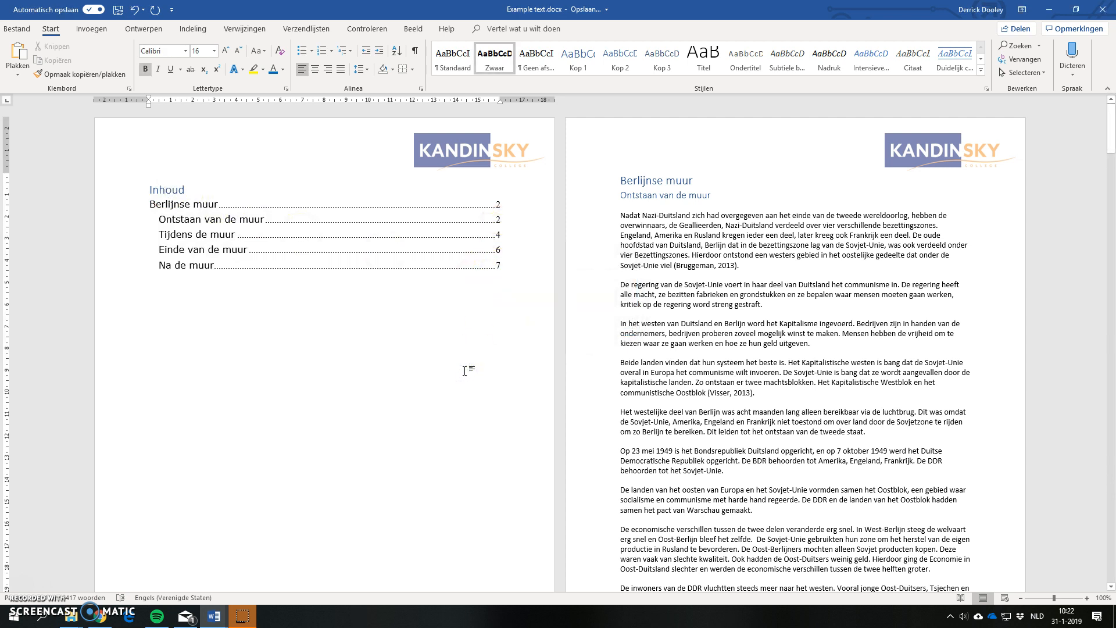